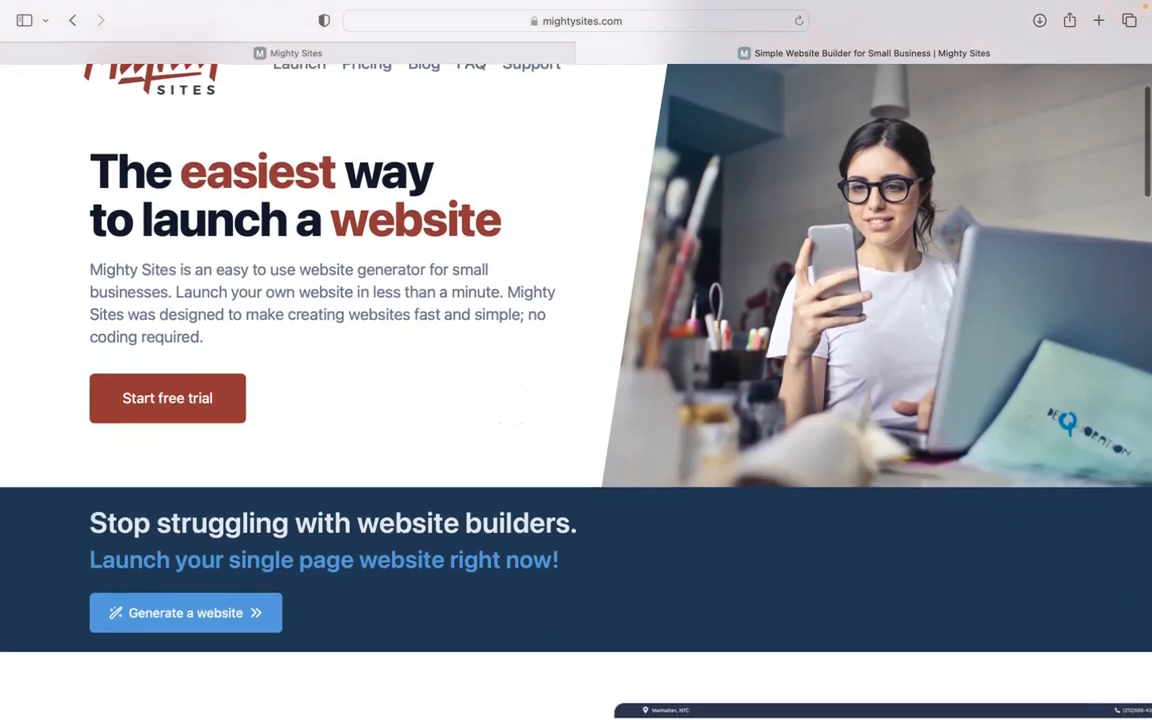
# Scroll the mightysites.com homepage, then switch to the site builder's market templates page
pyautogui.scroll(-5, 576, 380)
pyautogui.scroll(-3, 576, 380)
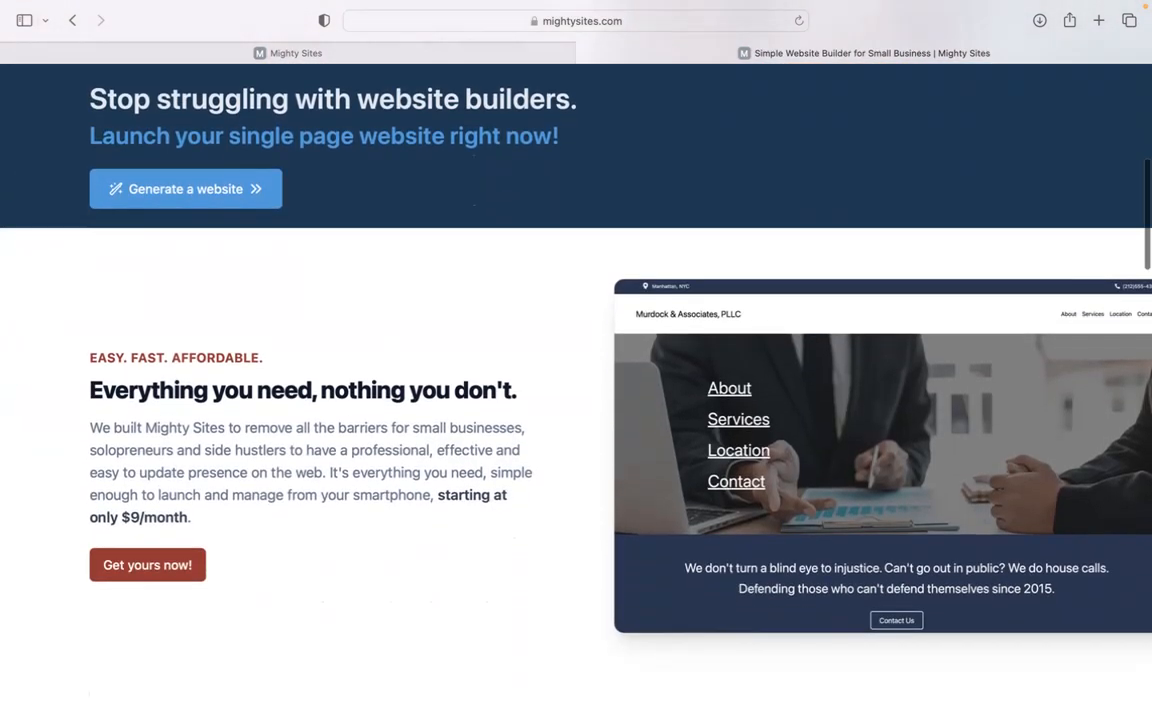
pyautogui.scroll(-2, 576, 380)
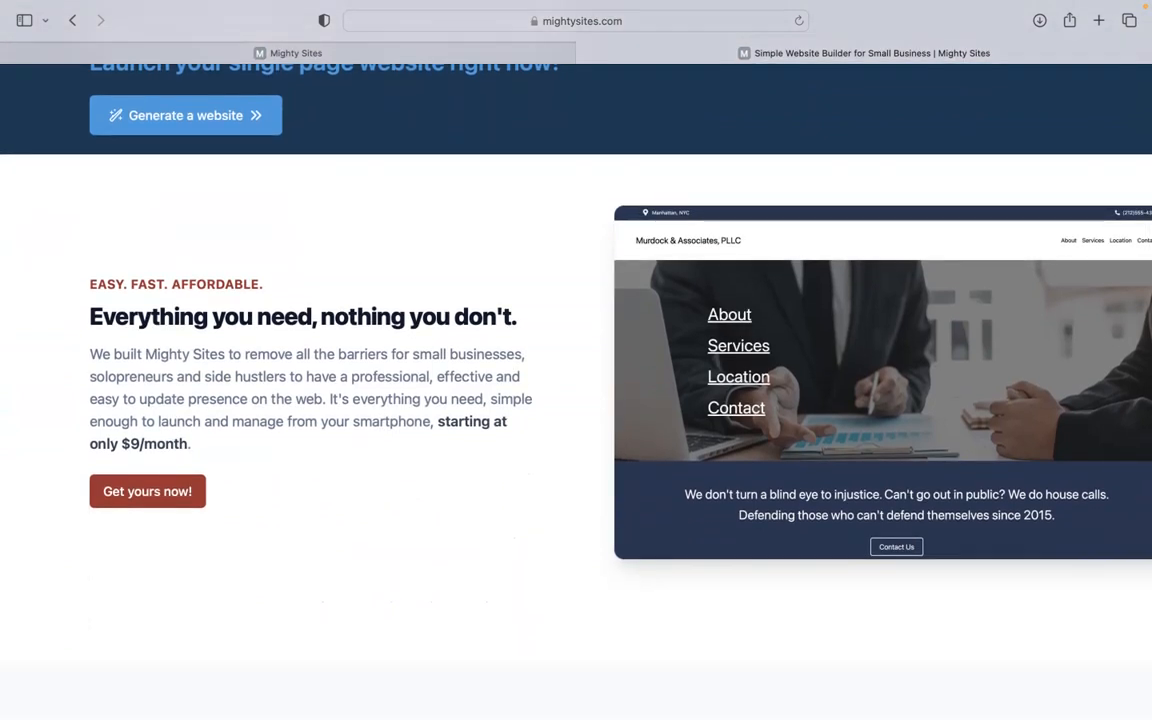
pyautogui.scroll(-3, 576, 380)
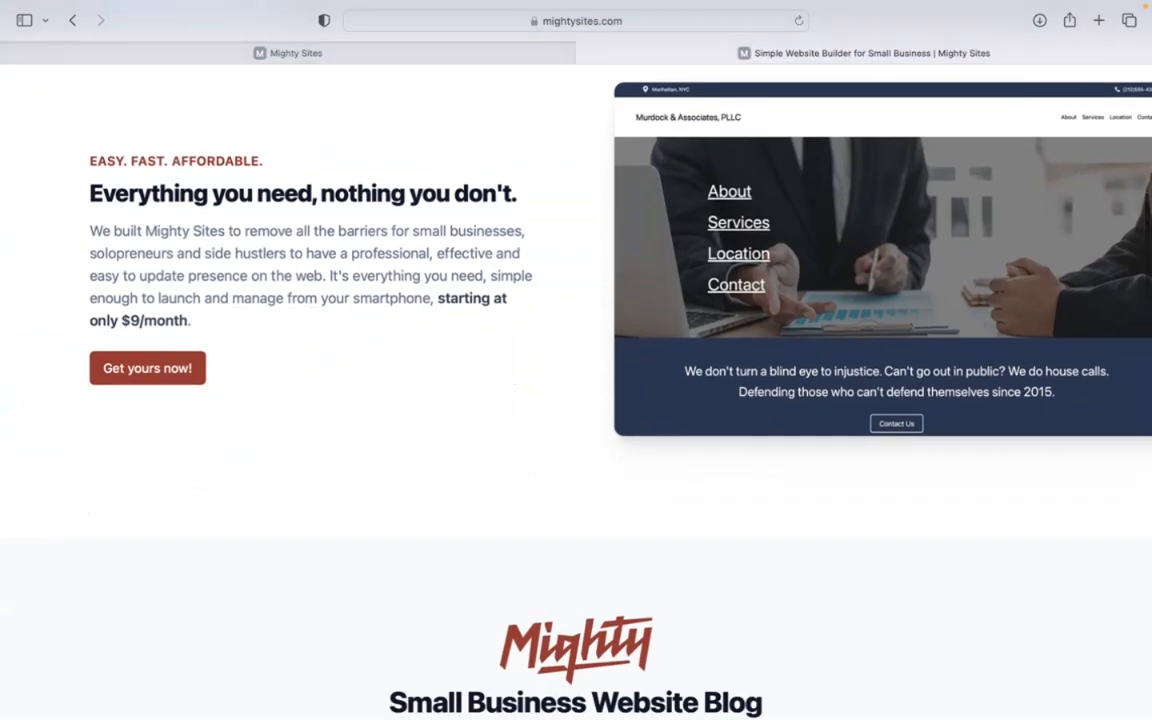
pyautogui.scroll(-2, 576, 380)
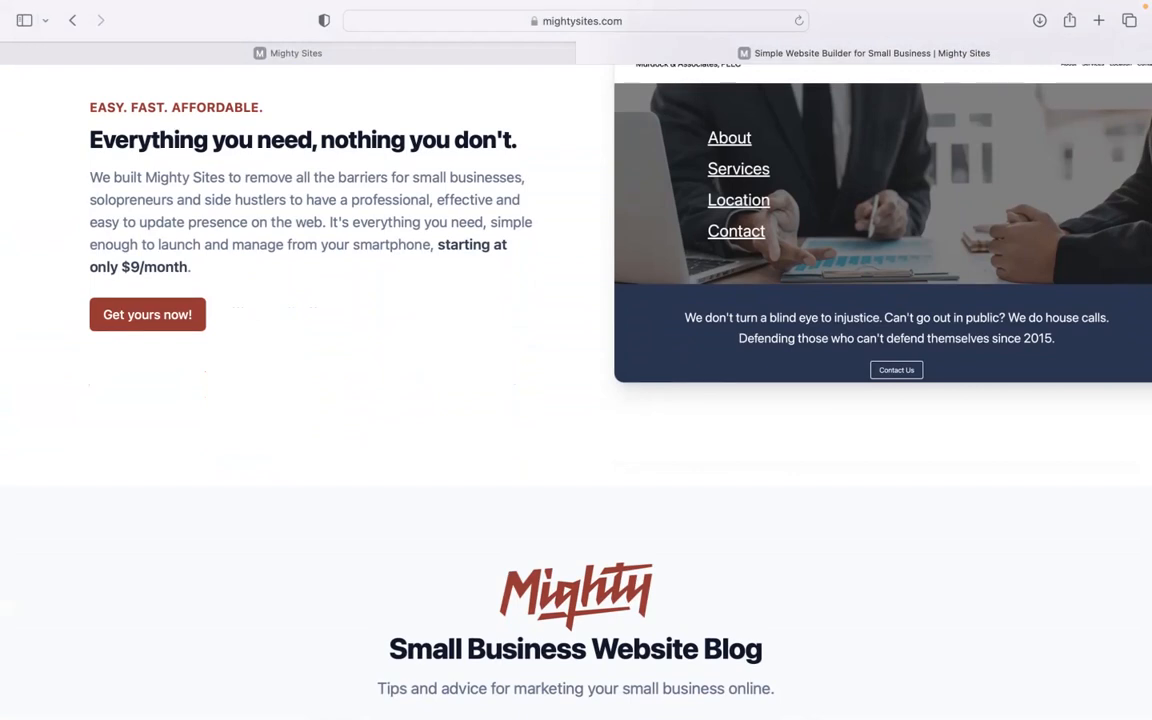
pyautogui.scroll(-10, 576, 380)
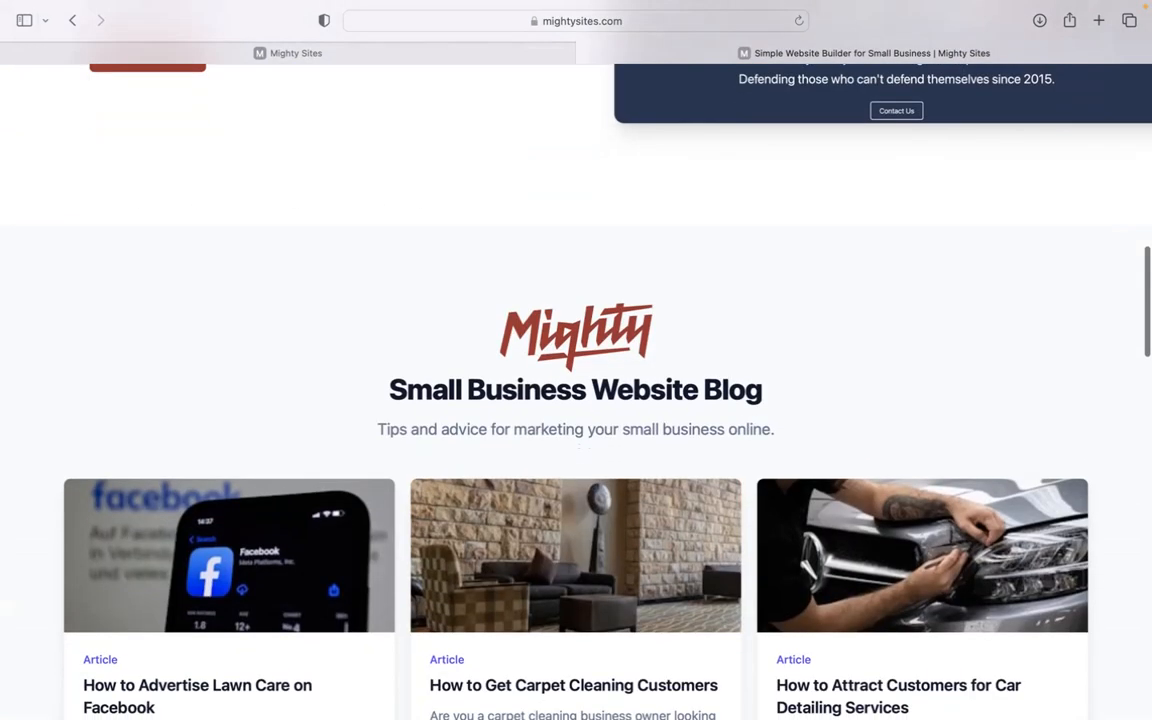
pyautogui.scroll(-6, 576, 380)
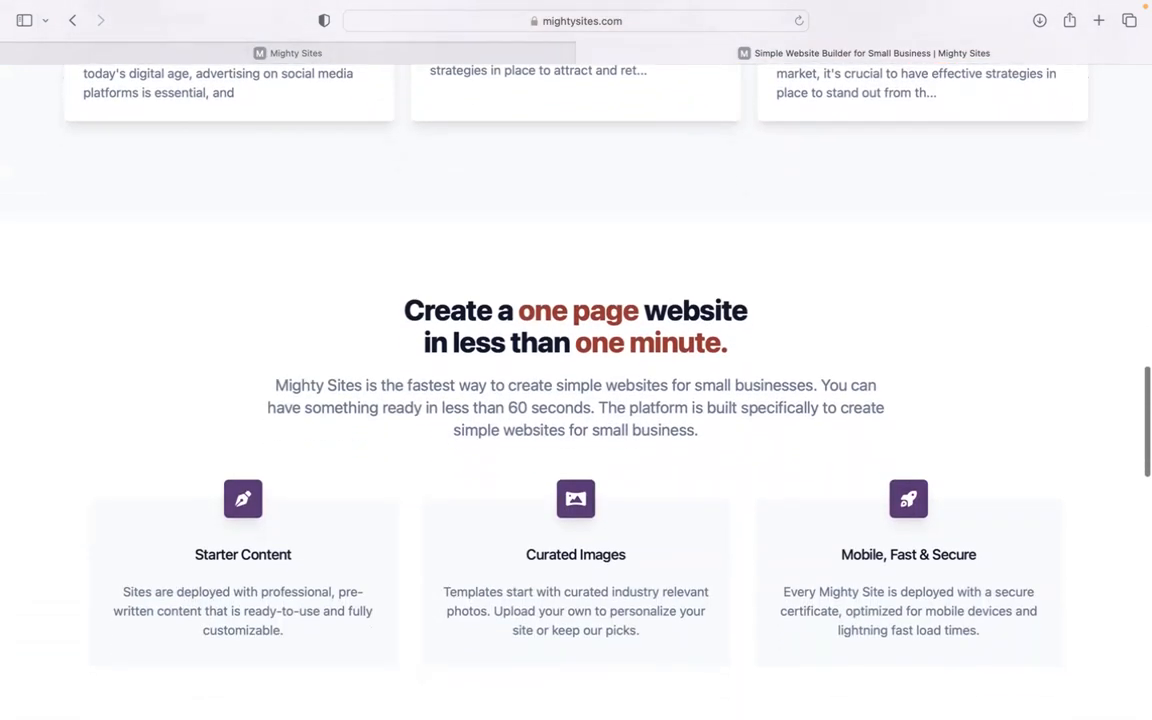
pyautogui.click(494, 55)
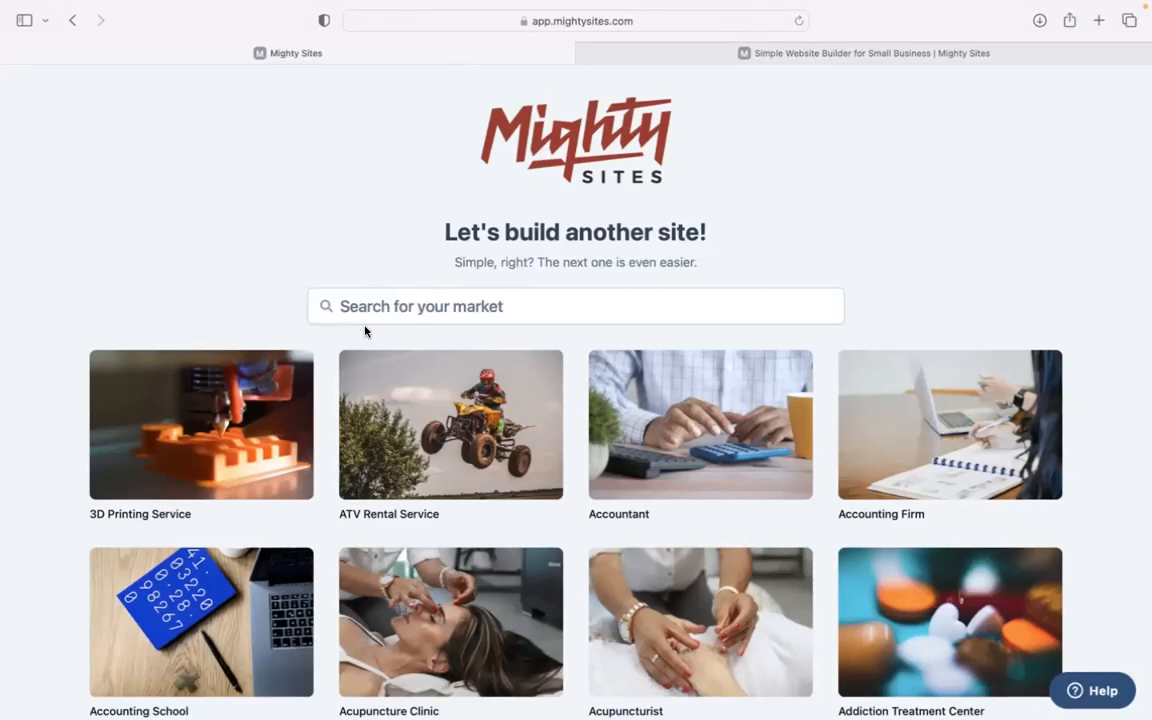
pyautogui.scroll(-10, 336, 213)
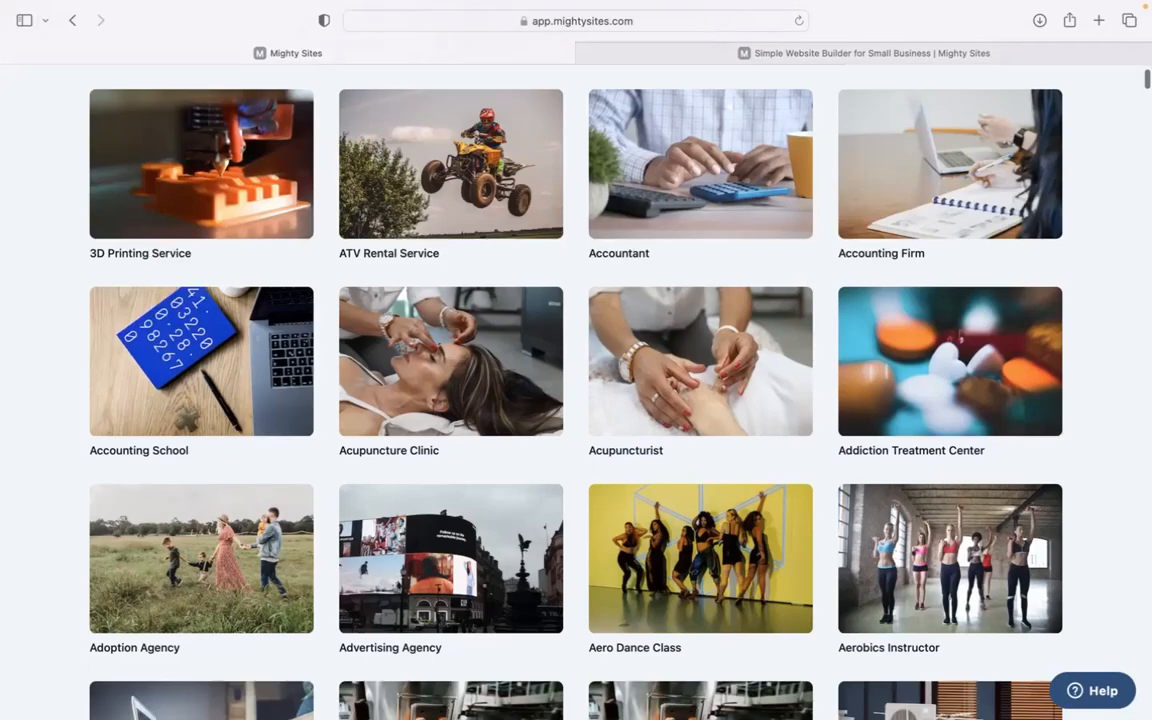
pyautogui.scroll(-14, 576, 400)
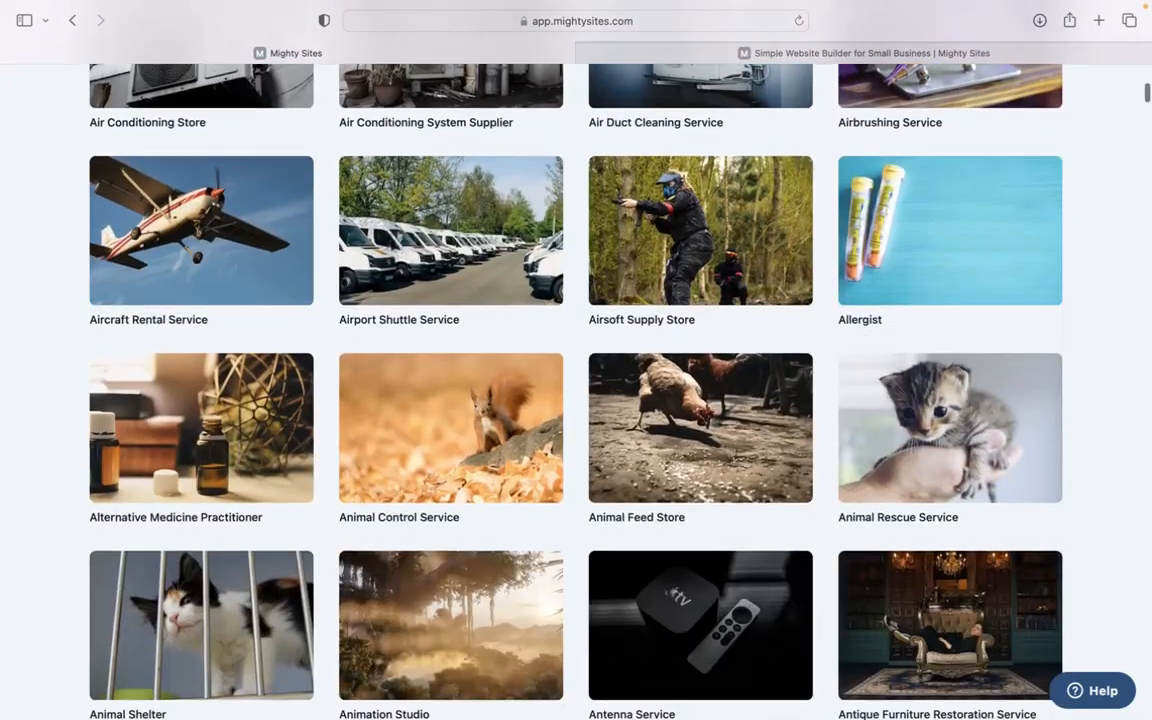
pyautogui.scroll(-4, 576, 400)
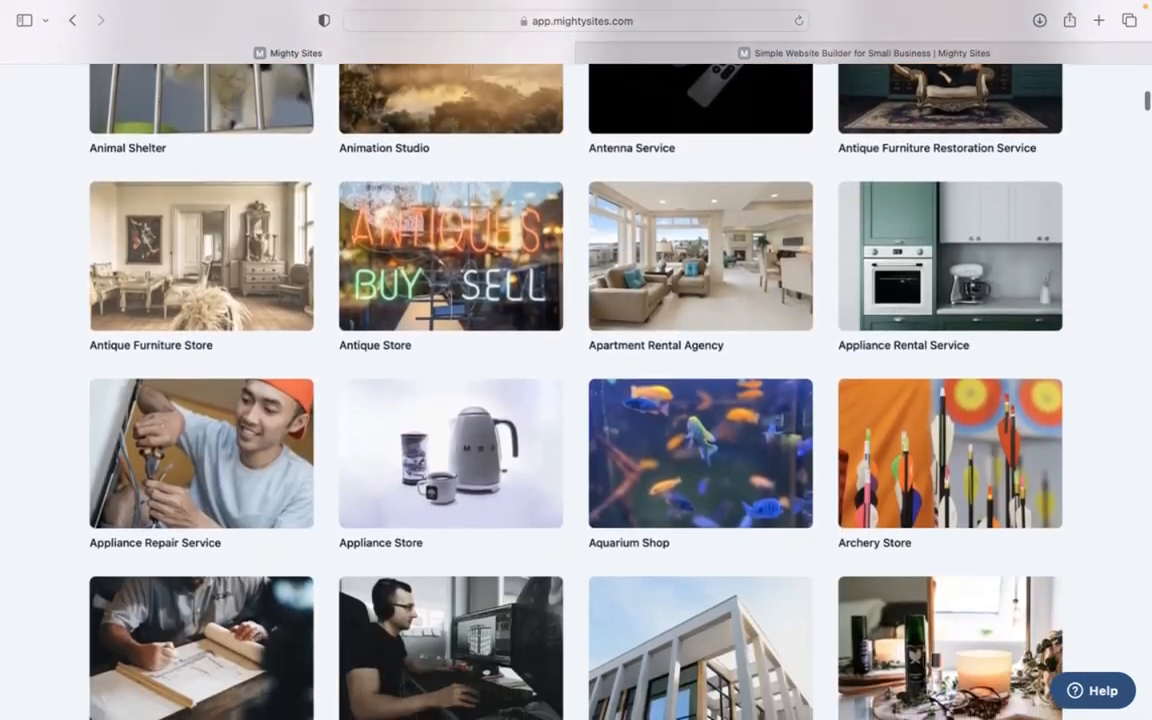
pyautogui.scroll(2, 576, 400)
pyautogui.scroll(20, 576, 400)
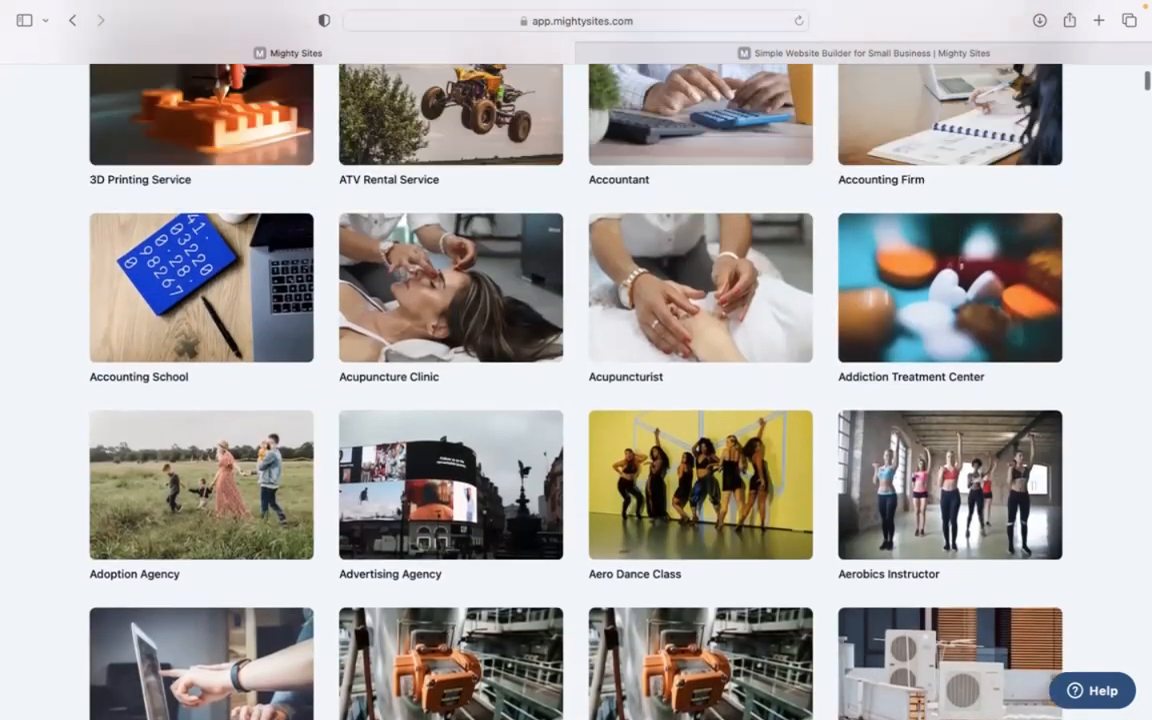
pyautogui.scroll(5, 576, 400)
pyautogui.click(474, 312)
# Search markets for 'vapo', start a vapor template site, and autofill company name Vape World Emporium
pyautogui.write('vap')
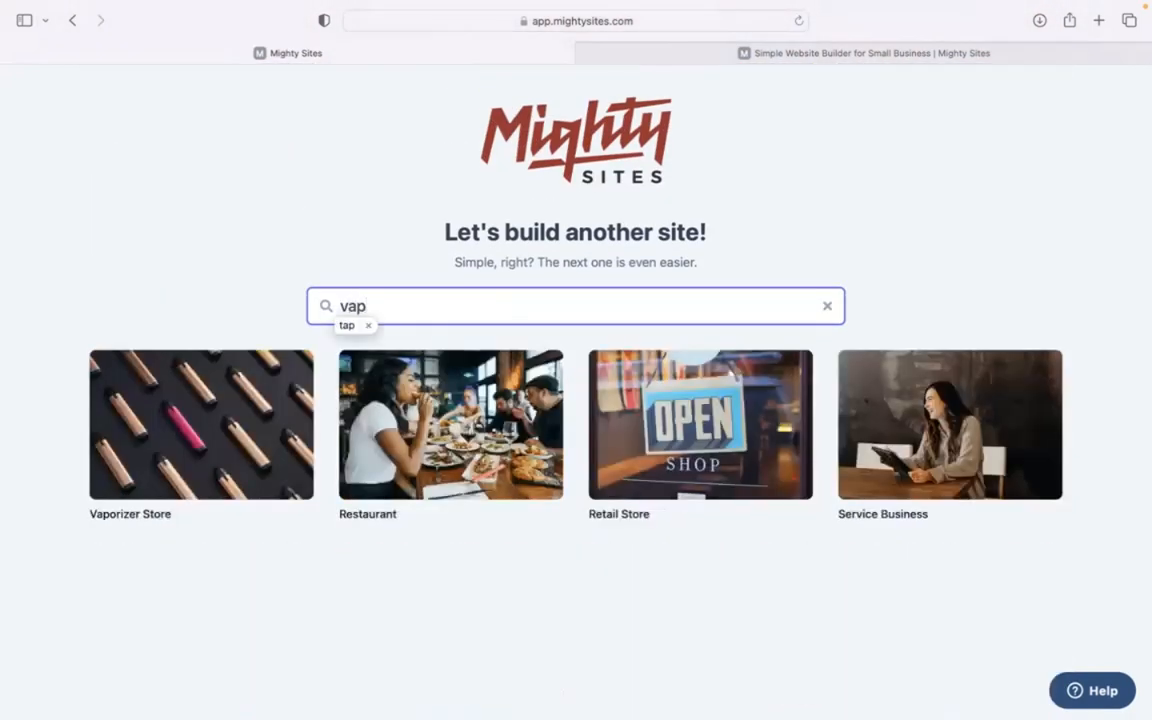
pyautogui.write('or')
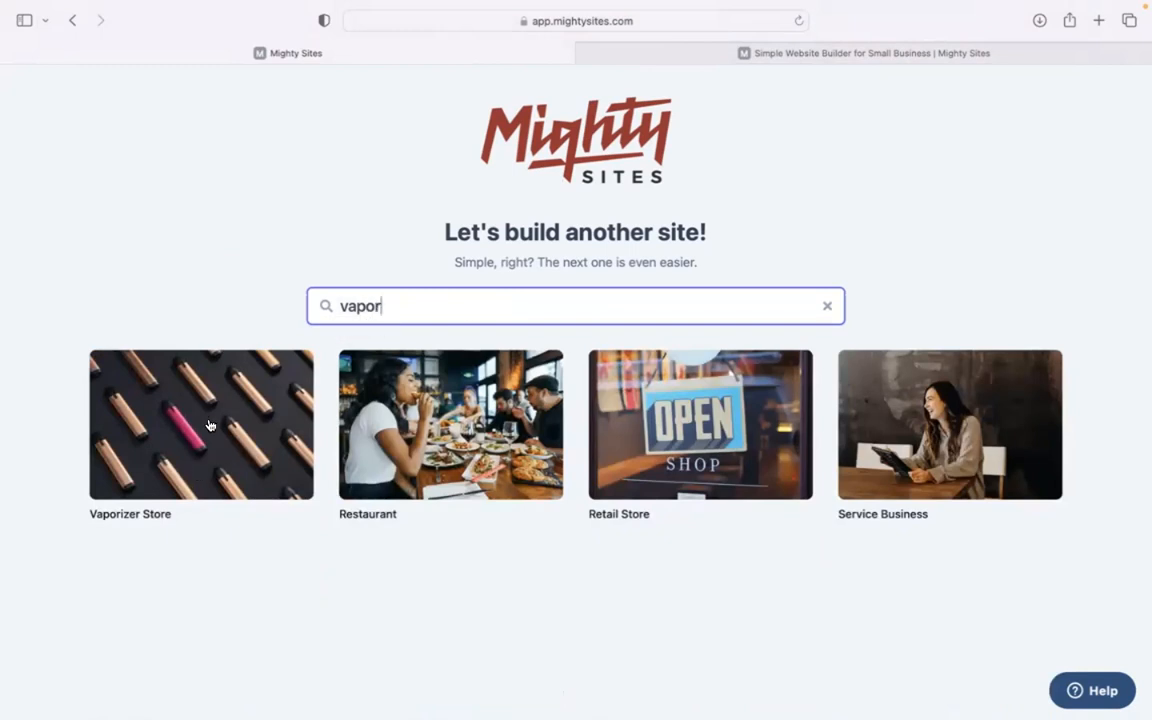
pyautogui.click(262, 311)
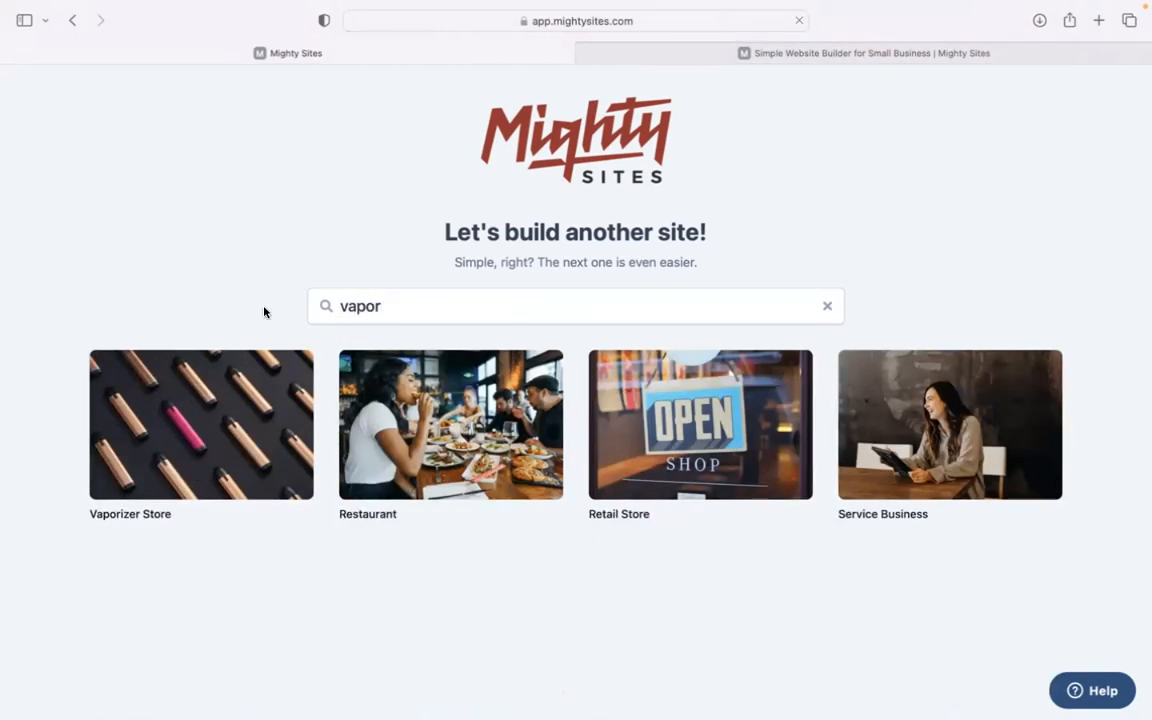
pyautogui.write('Vape World Emporium')
# Enter Denver, Colorado as city and state, pick Retail as business type, and generate the site
pyautogui.click(422, 385)
pyautogui.write('D')
pyautogui.click(563, 382)
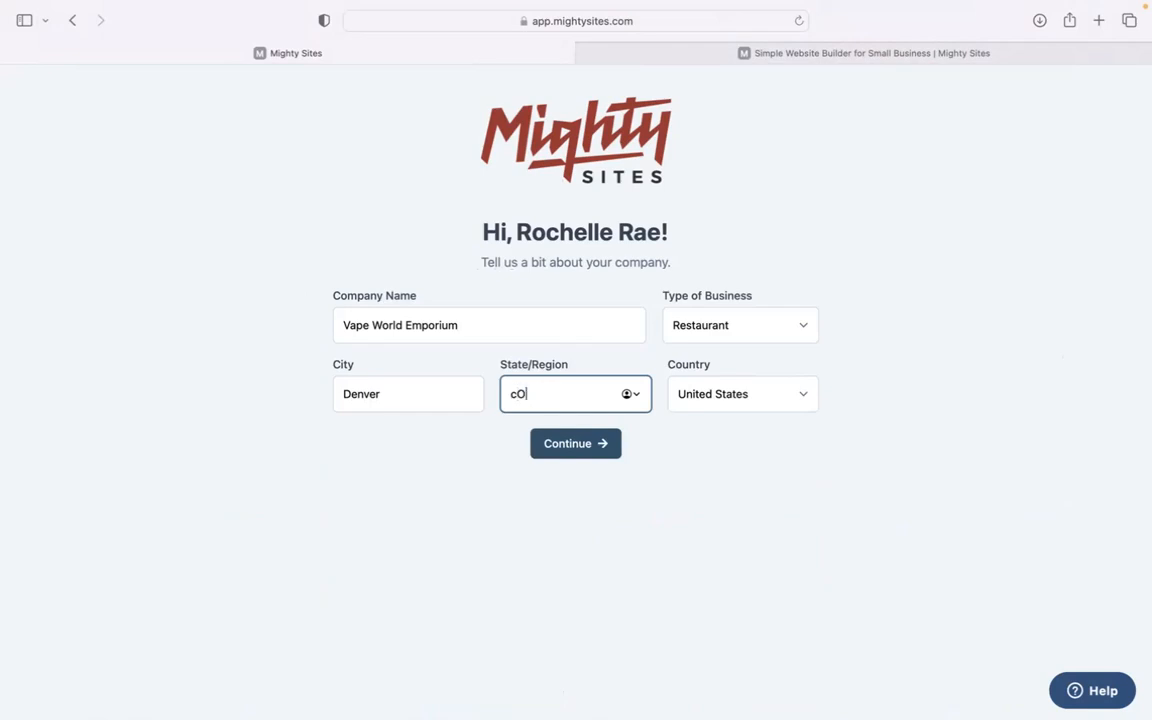
pyautogui.write('Colorado')
pyautogui.click(740, 326)
pyautogui.press('Return')
pyautogui.click(594, 444)
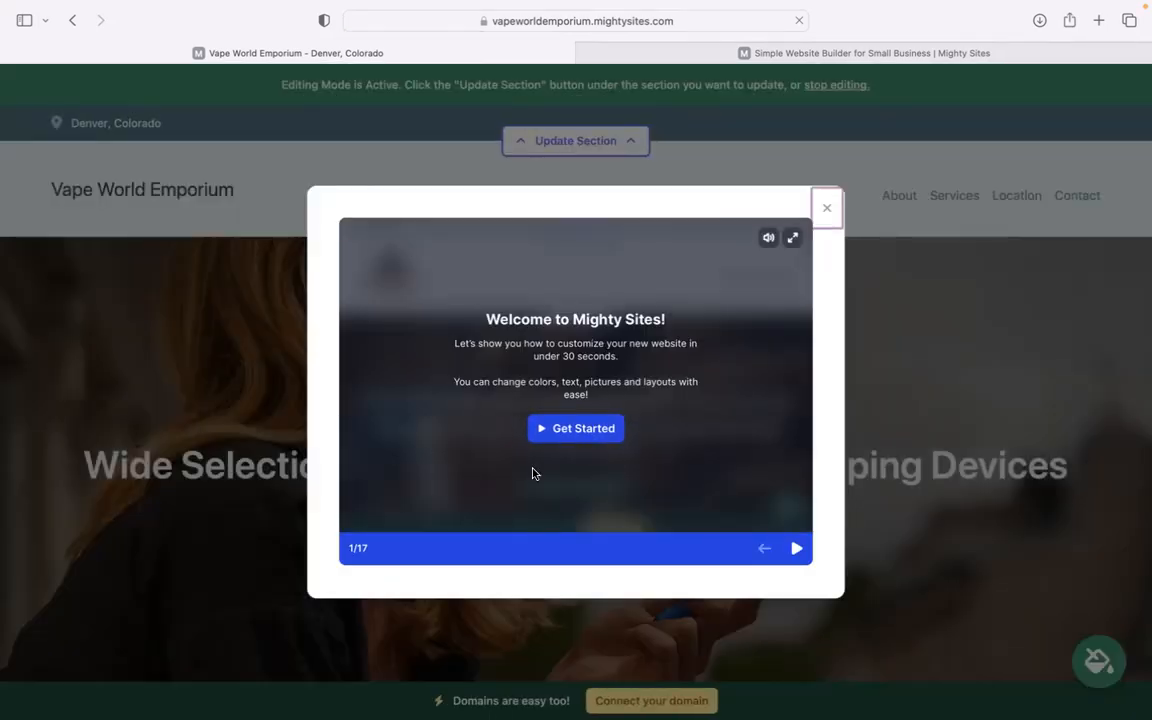
# Step through all pages of the welcome tour, then close it
pyautogui.click(796, 549)
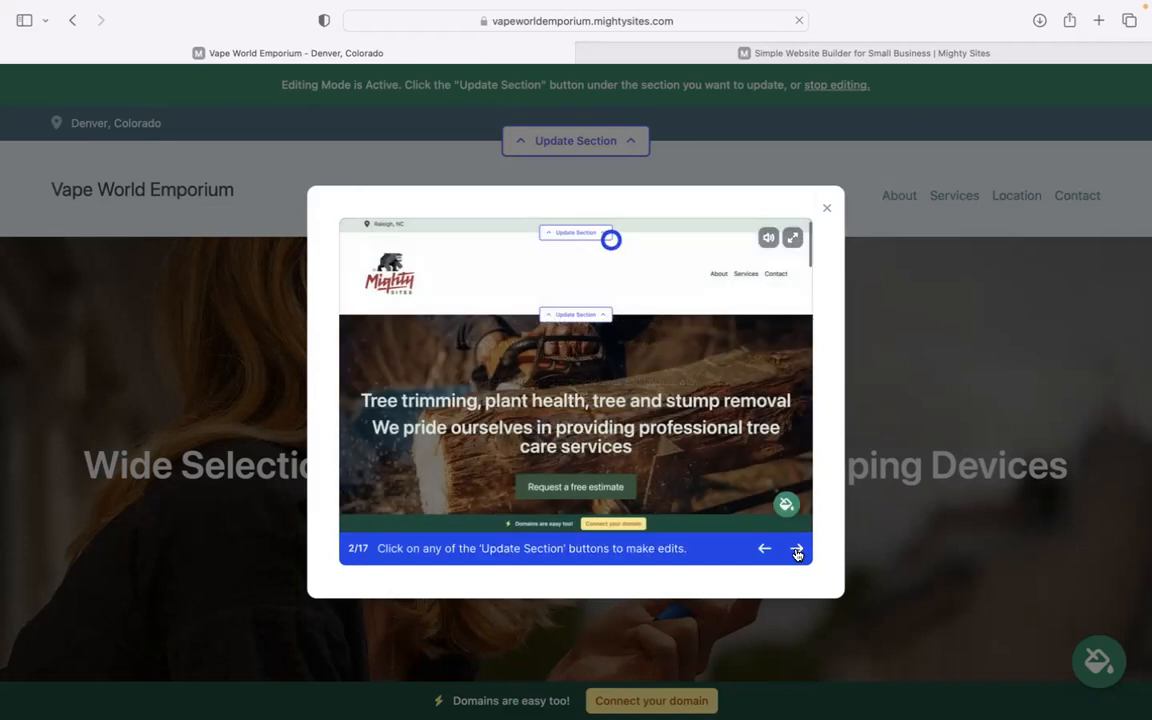
pyautogui.click(796, 549)
pyautogui.click(797, 551)
pyautogui.click(797, 551)
pyautogui.click(797, 551)
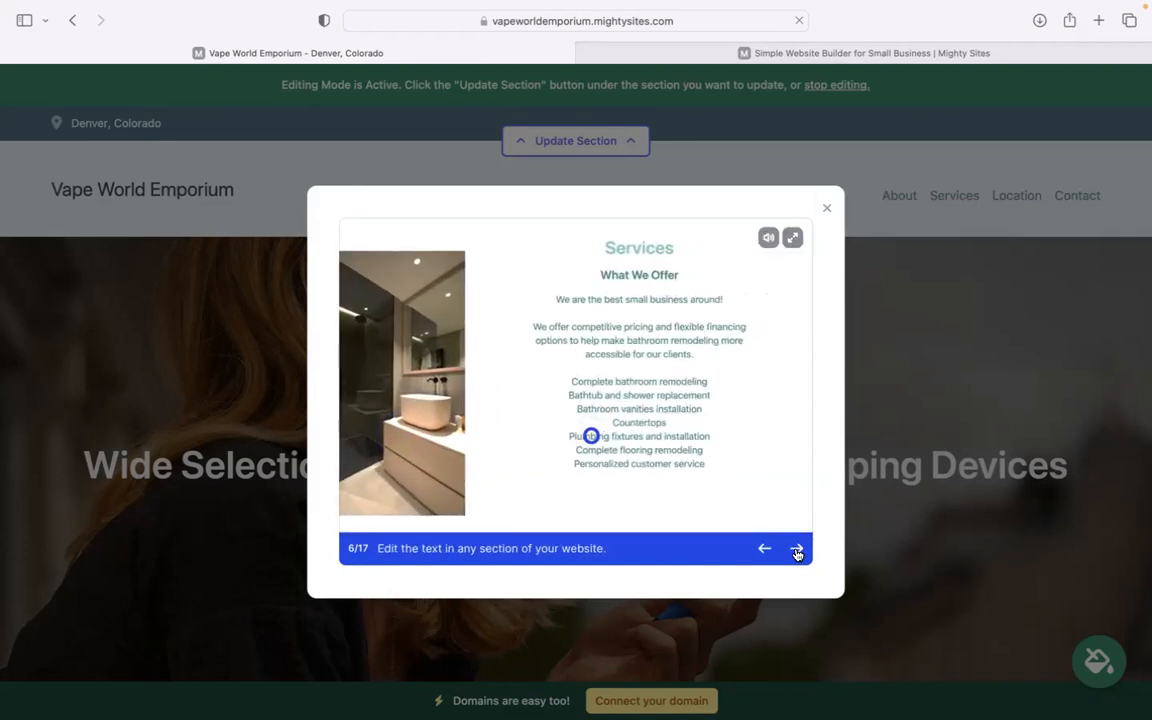
pyautogui.click(797, 551)
pyautogui.click(797, 551)
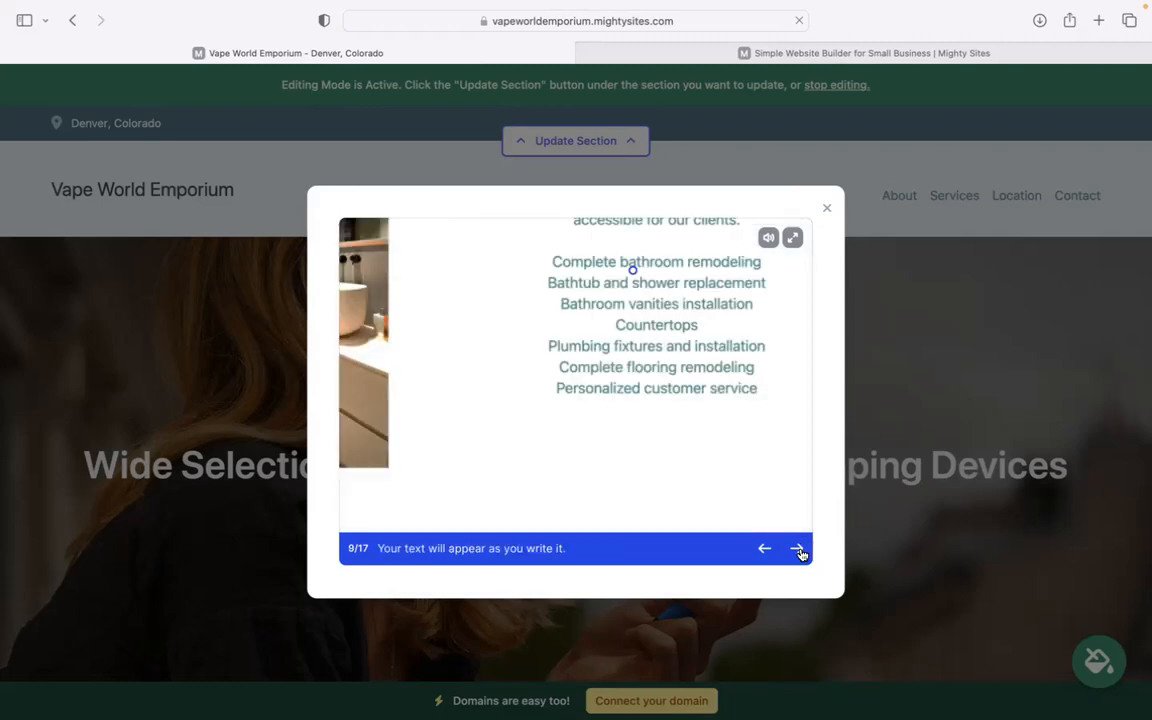
pyautogui.click(822, 210)
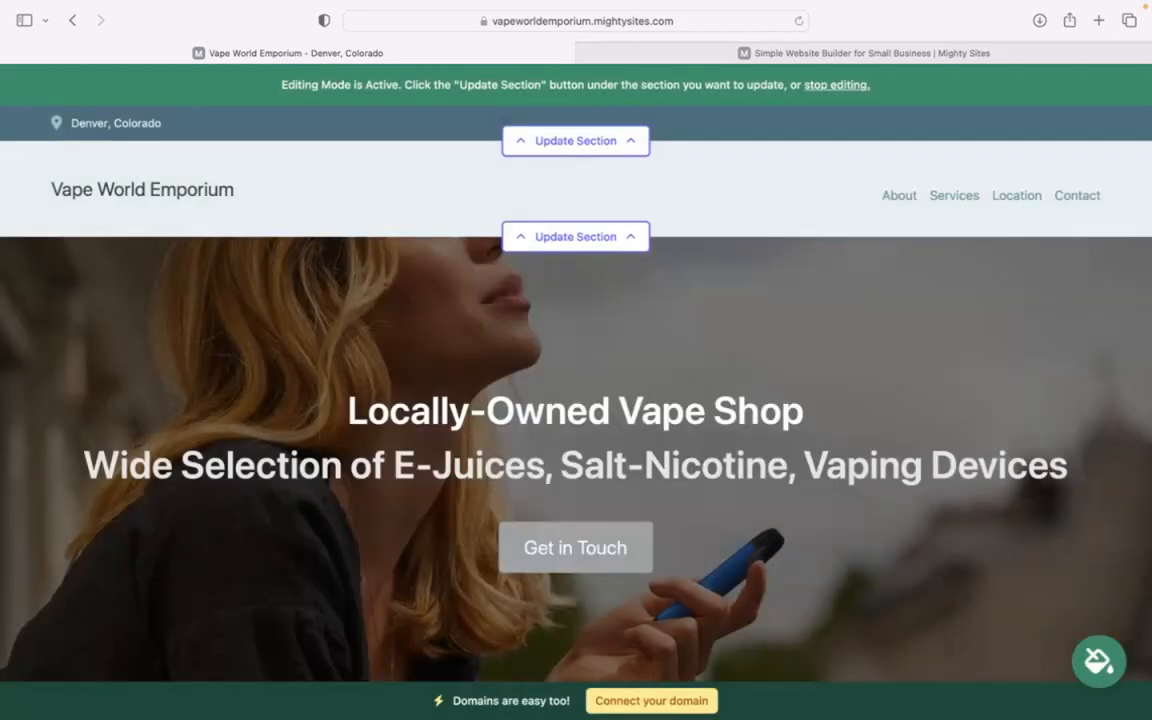
pyautogui.scroll(-3, 821, 211)
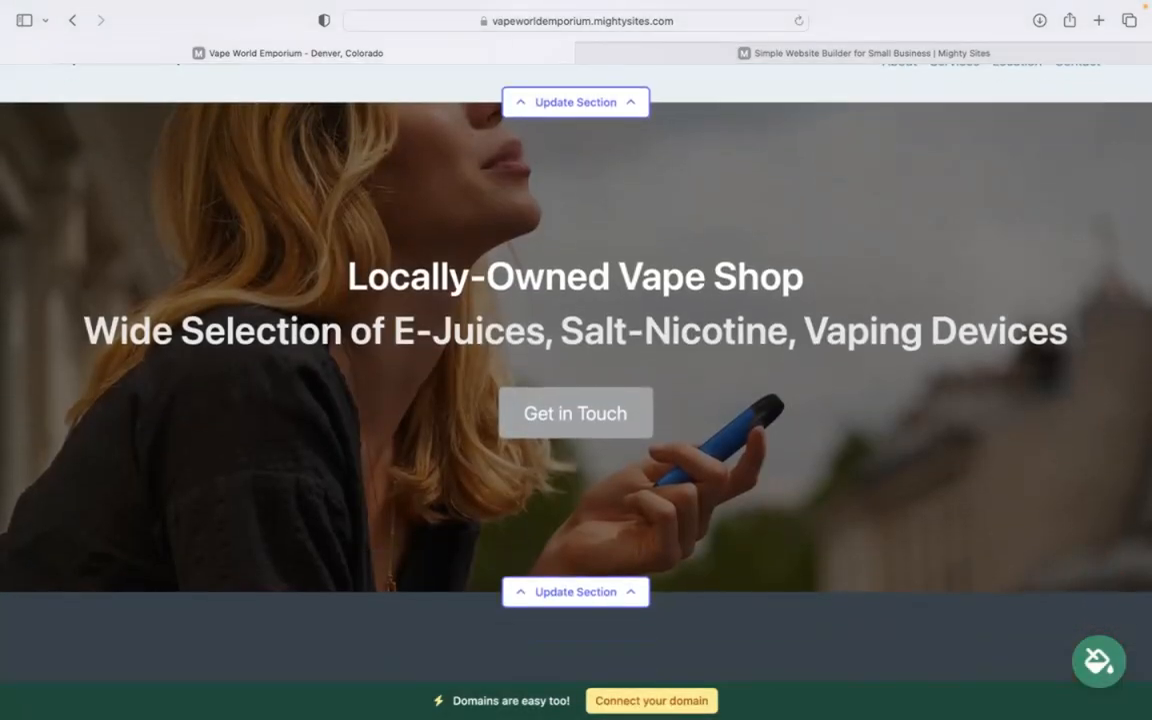
pyautogui.scroll(-1, 576, 340)
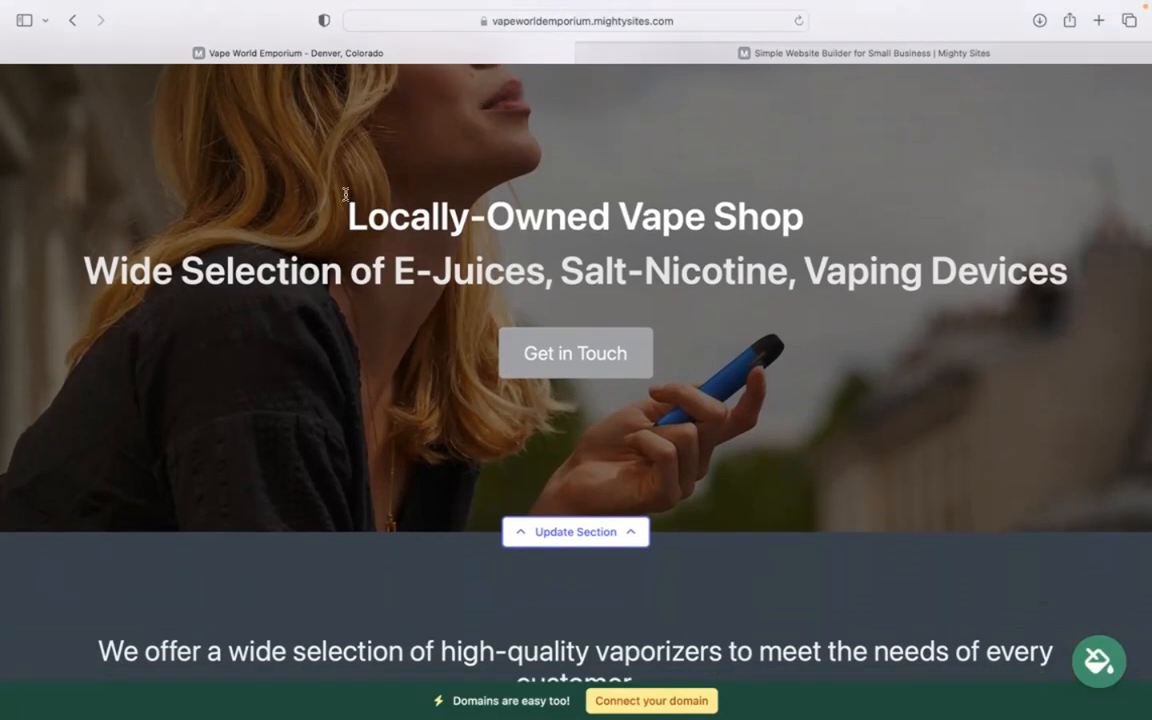
pyautogui.moveTo(345, 193); pyautogui.dragTo(1146, 266)
pyautogui.click(676, 118)
pyautogui.scroll(-5, 676, 118)
pyautogui.scroll(-4, 617, 611)
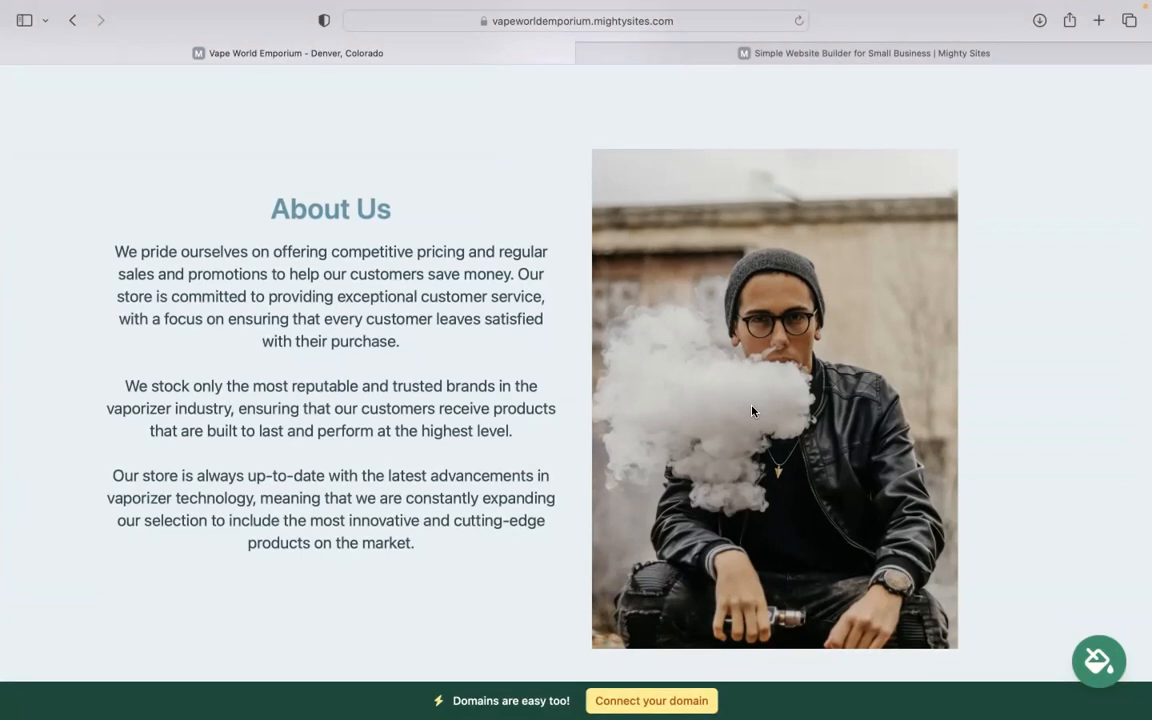
pyautogui.scroll(-5, 752, 410)
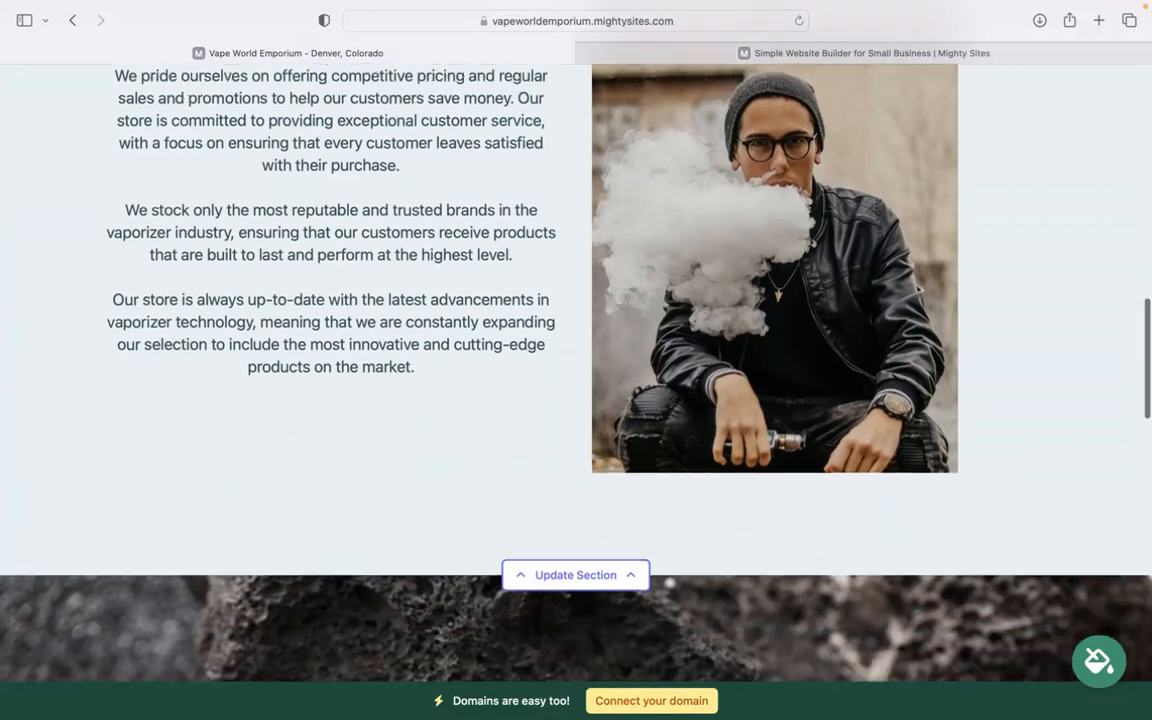
pyautogui.scroll(-8, 576, 340)
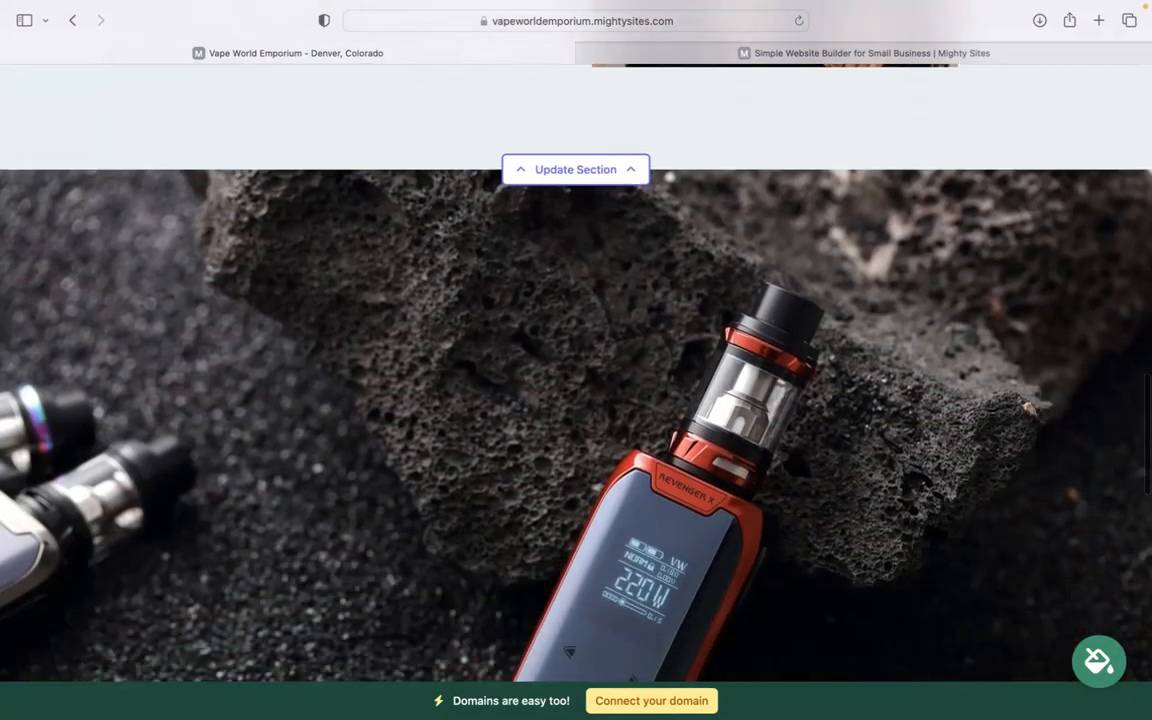
pyautogui.scroll(-9, 1006, 316)
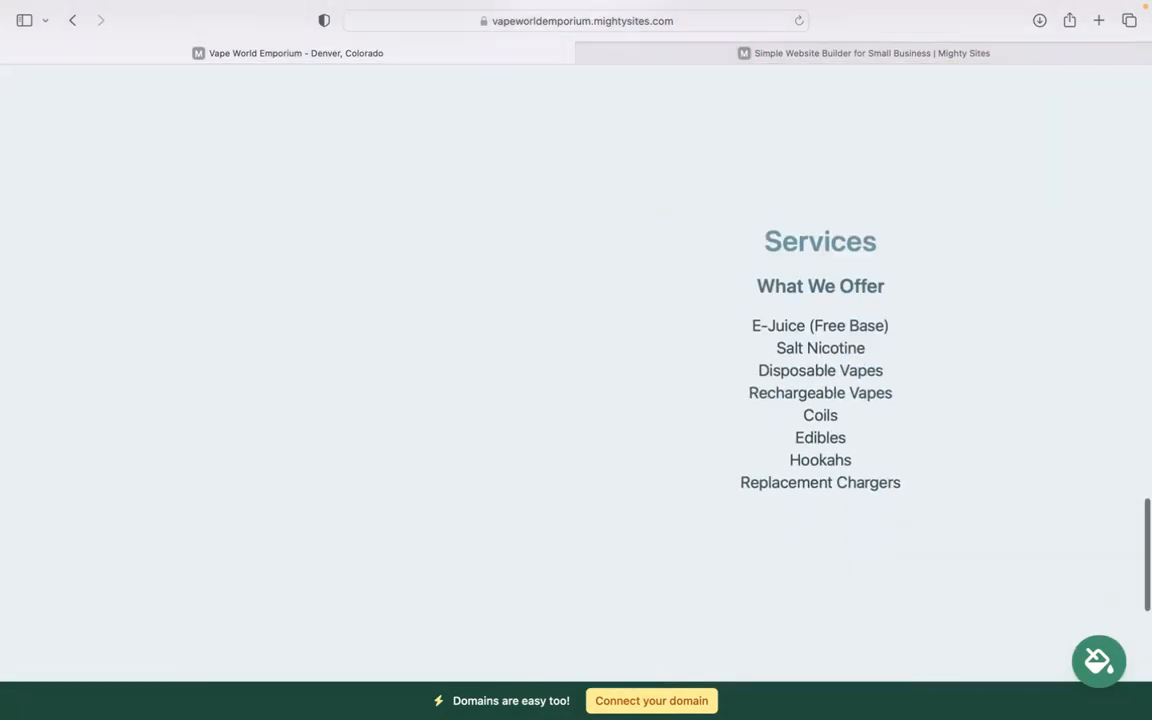
pyautogui.moveTo(759, 291); pyautogui.dragTo(907, 551)
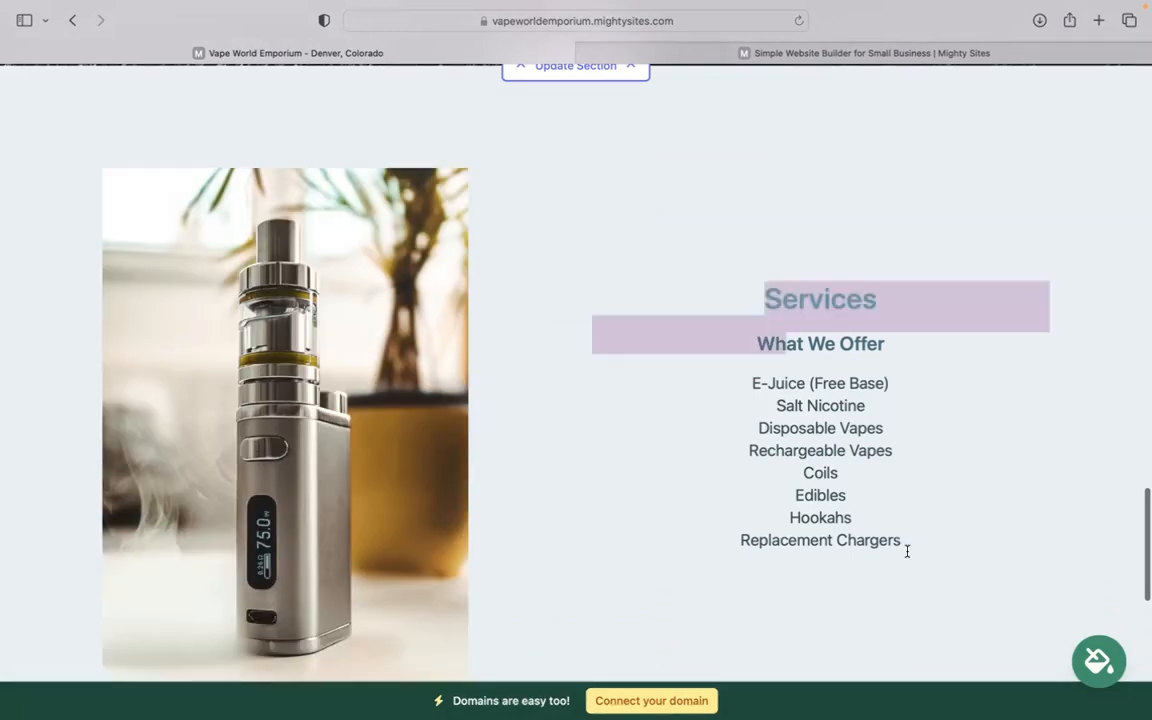
pyautogui.moveTo(751, 375); pyautogui.dragTo(933, 563)
pyautogui.click(827, 630)
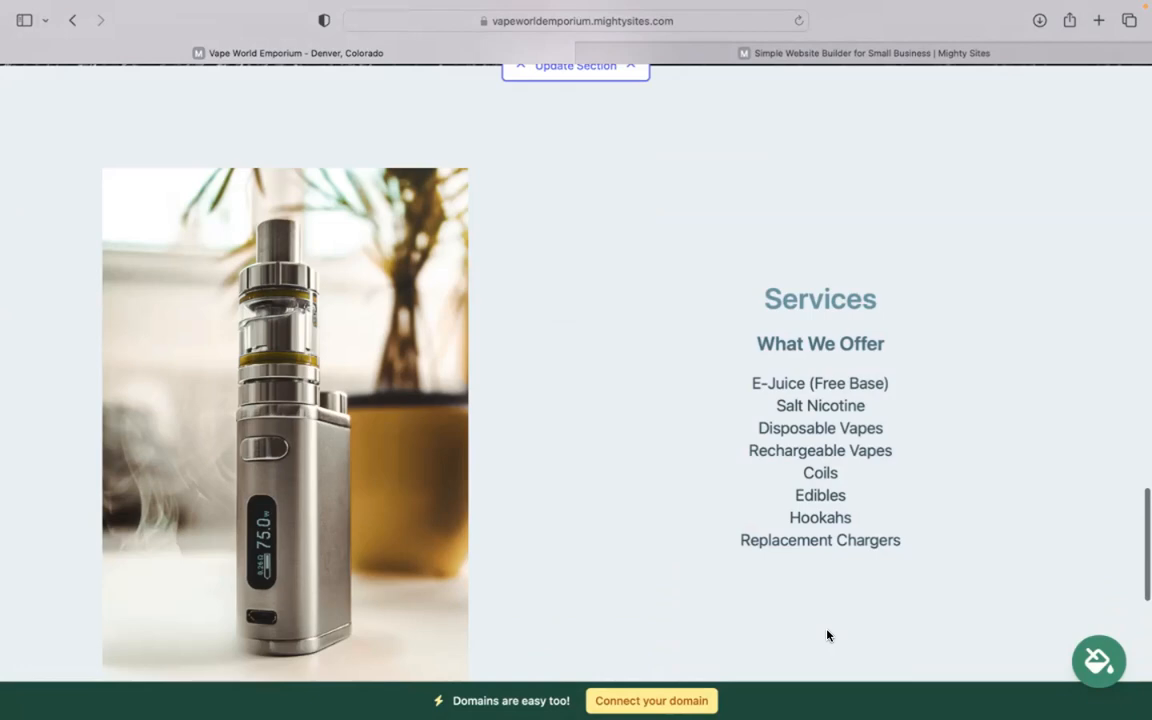
pyautogui.scroll(-5, 827, 635)
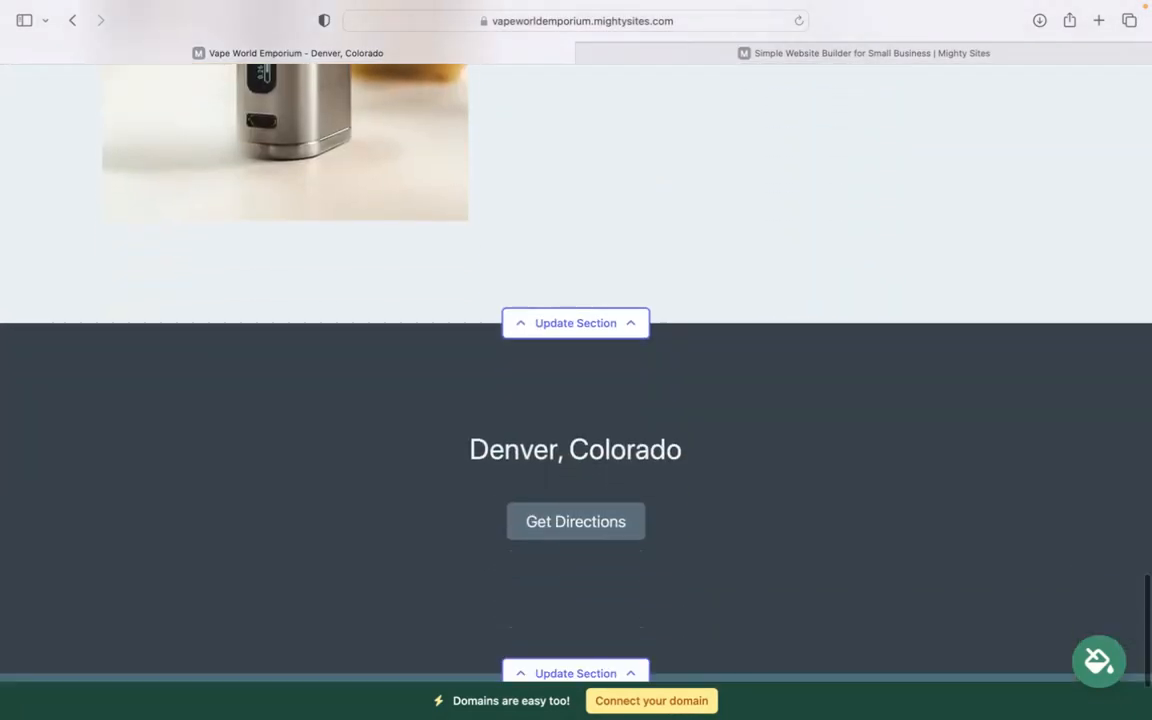
pyautogui.scroll(10, 576, 360)
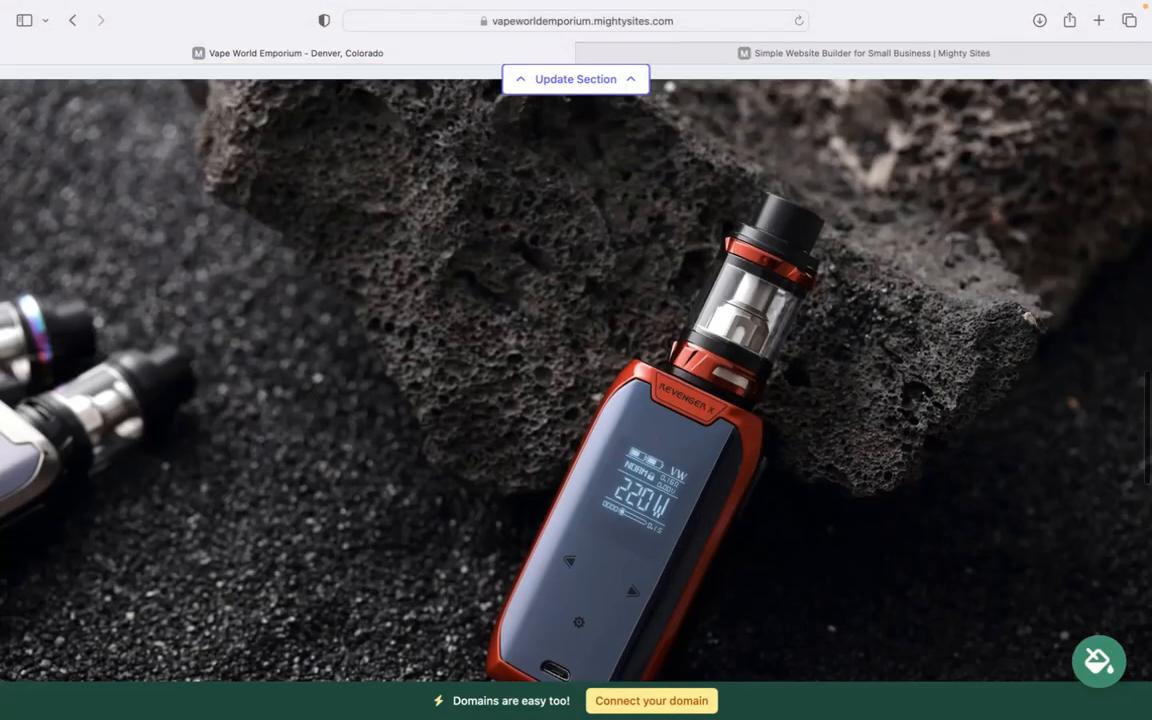
pyautogui.scroll(10, 576, 360)
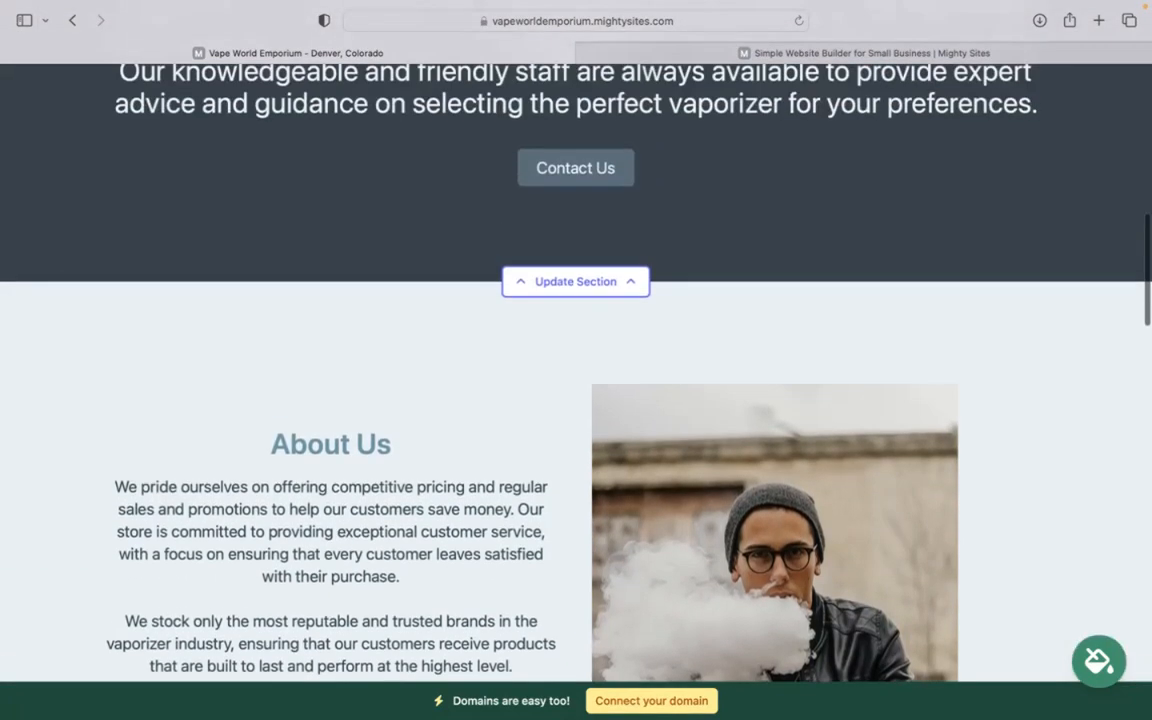
pyautogui.scroll(6, 576, 360)
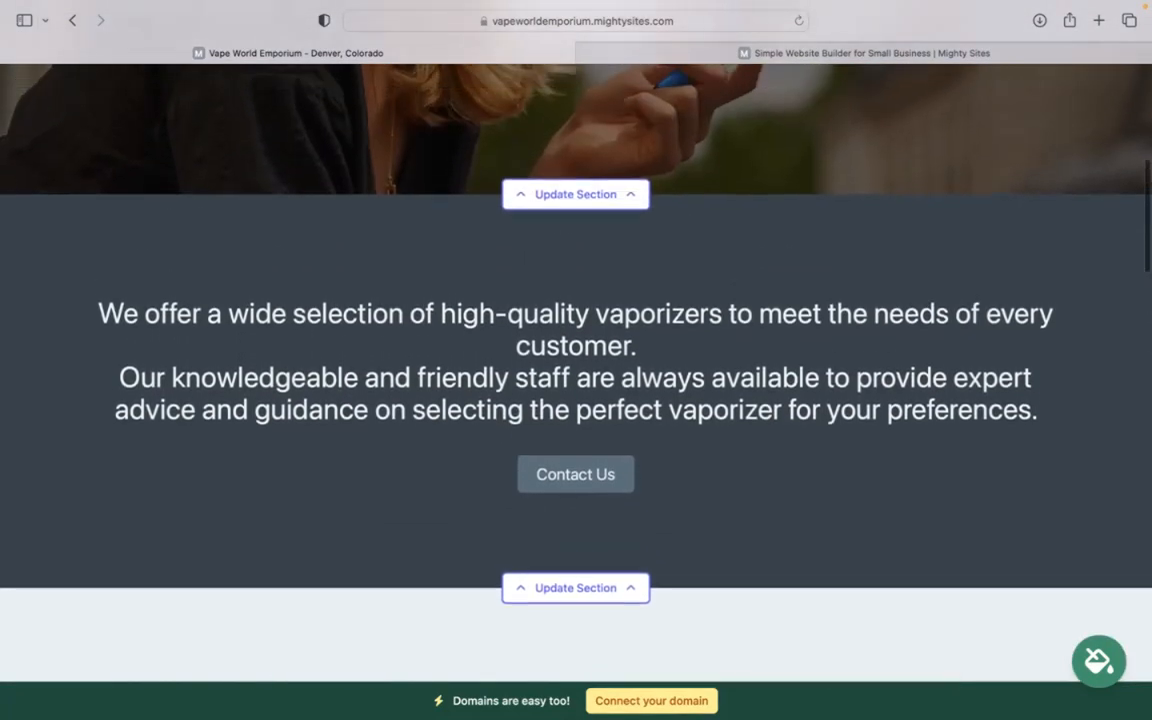
pyautogui.scroll(8, 576, 360)
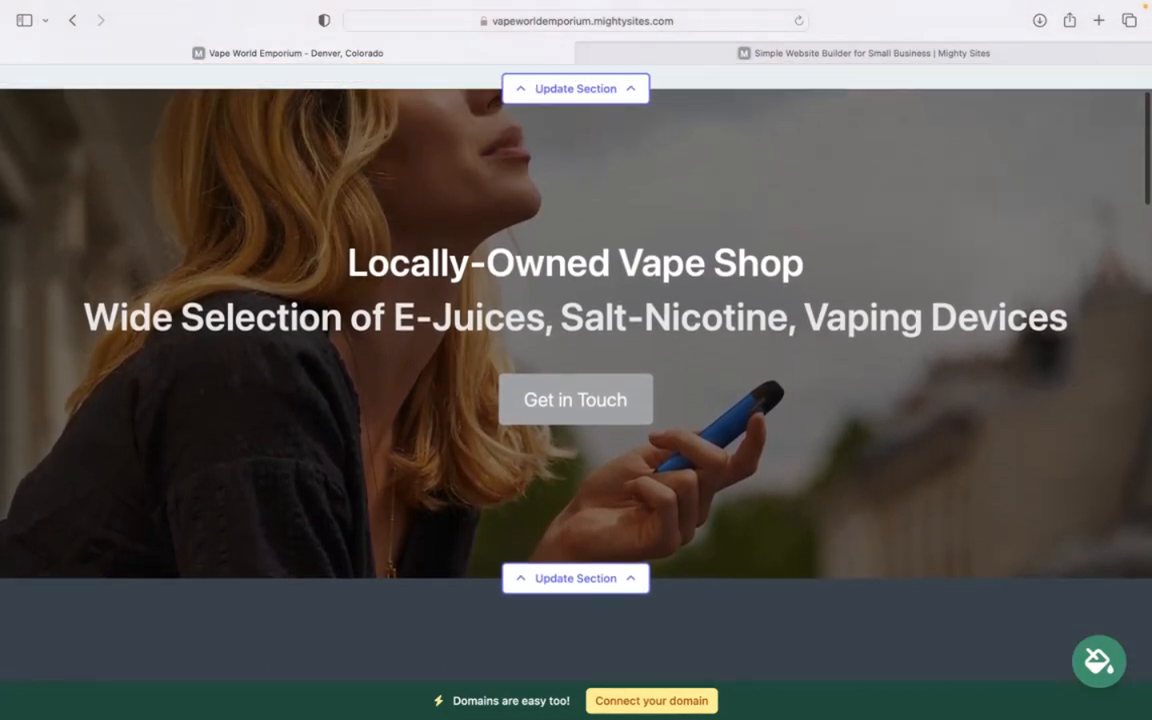
pyautogui.scroll(3, 576, 360)
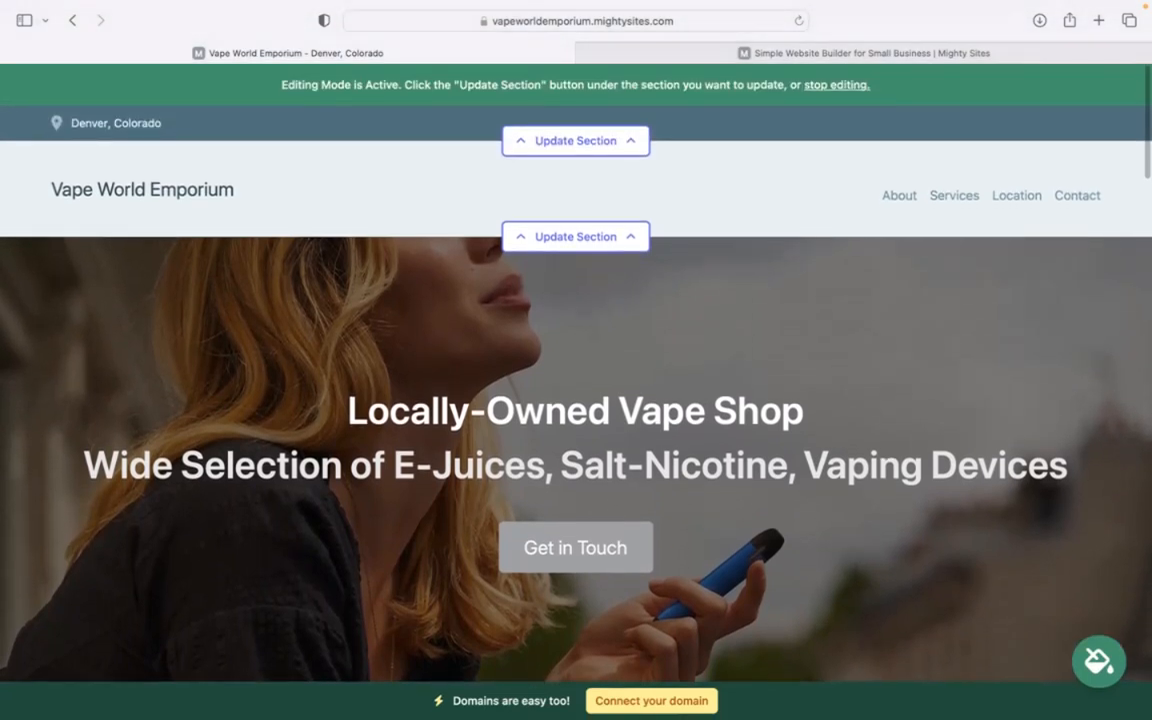
# In the top bar's settings, enter the organization email, show it on the site, and add the phone number
pyautogui.click(629, 144)
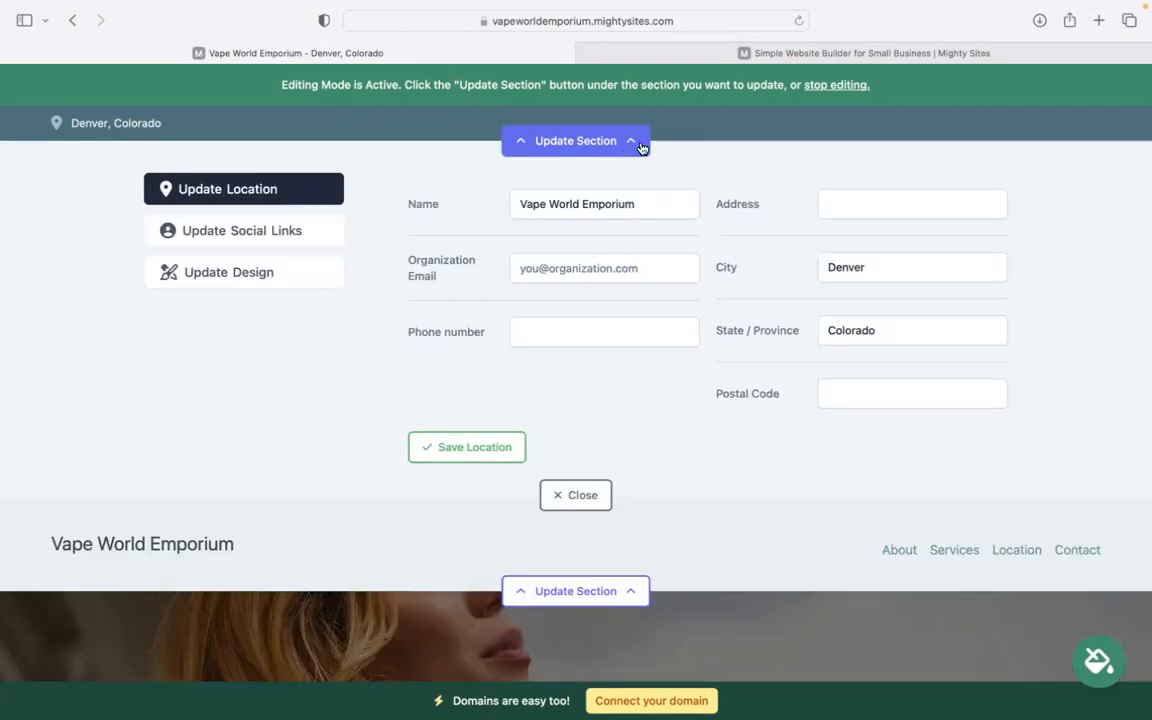
pyautogui.click(620, 267)
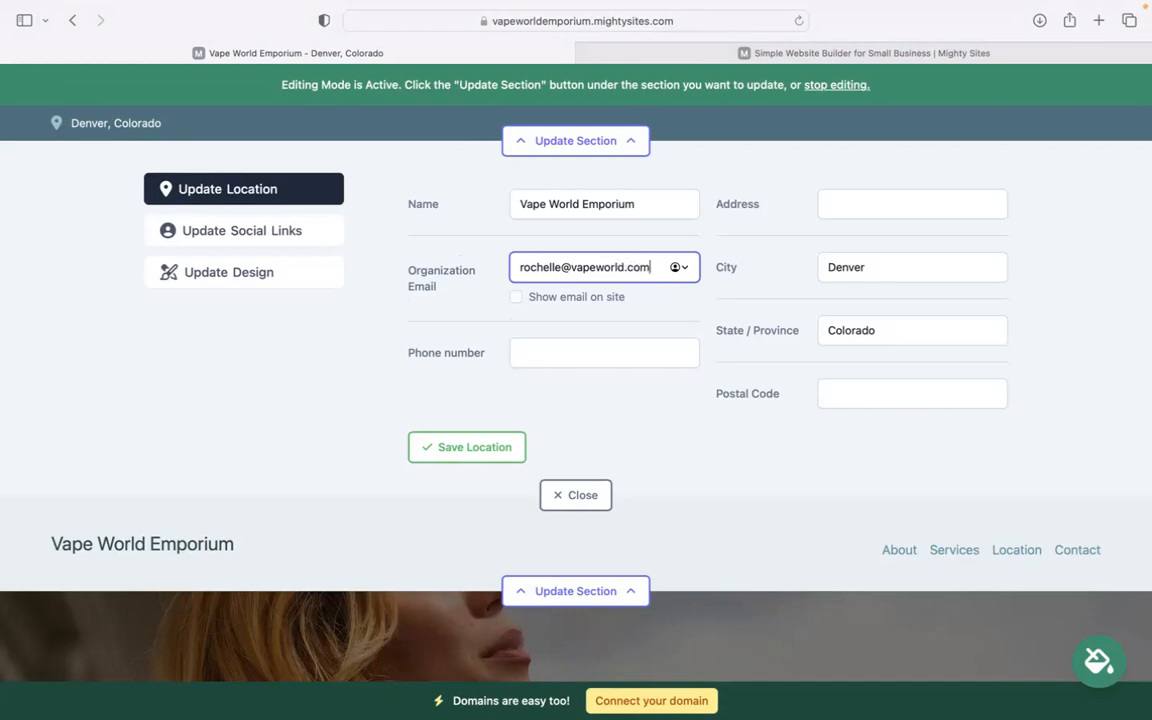
pyautogui.click(514, 298)
pyautogui.click(586, 356)
pyautogui.write('494-39')
pyautogui.press('BackSpace')
pyautogui.write('9202')
# Add the street address and postal code, save the location, and close the empty social links form
pyautogui.click(886, 204)
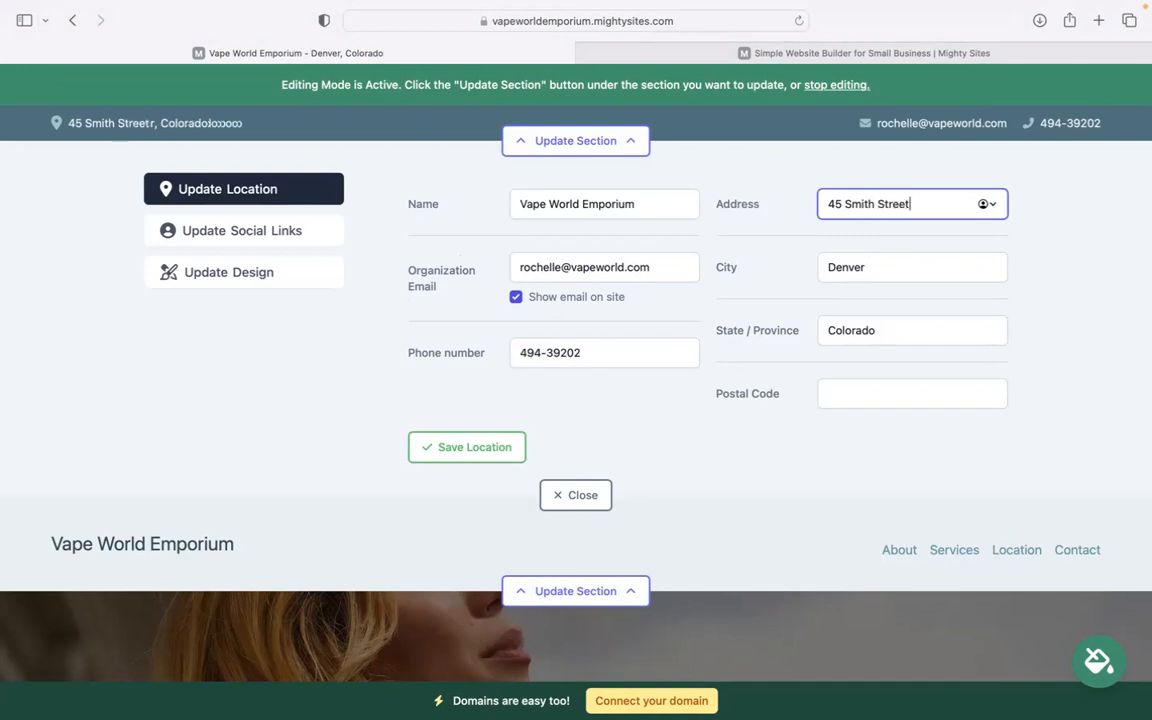
pyautogui.click(893, 394)
pyautogui.write('4830')
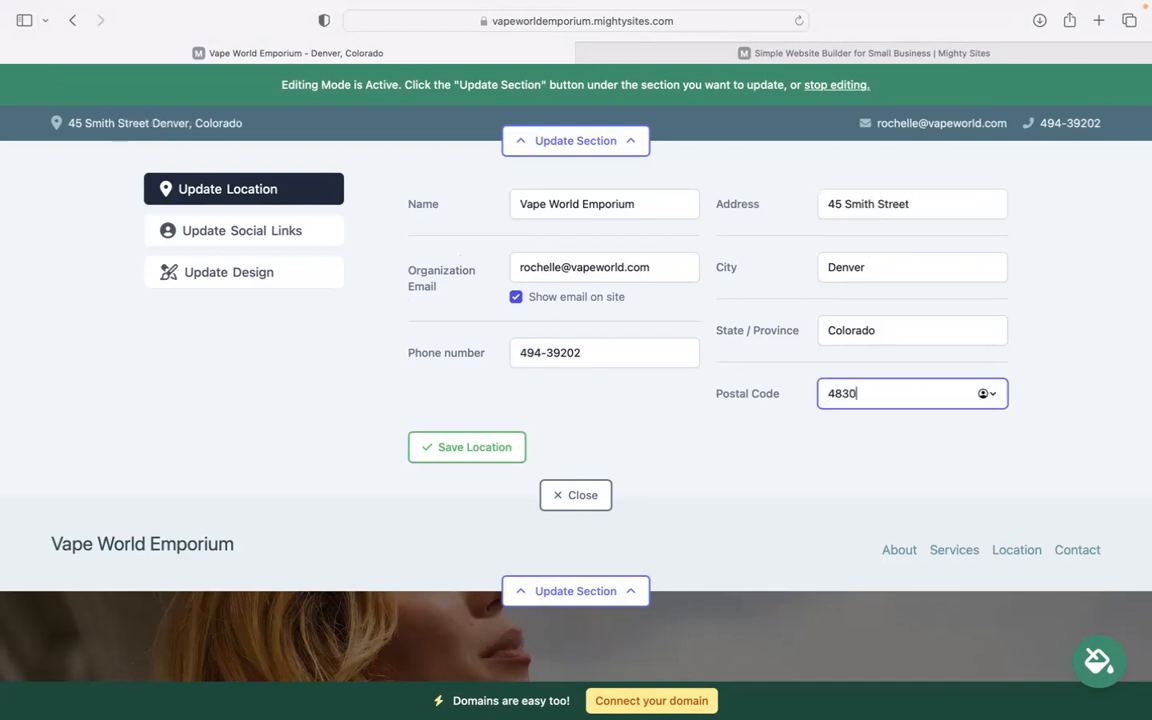
pyautogui.write('23')
pyautogui.click(470, 447)
pyautogui.click(296, 226)
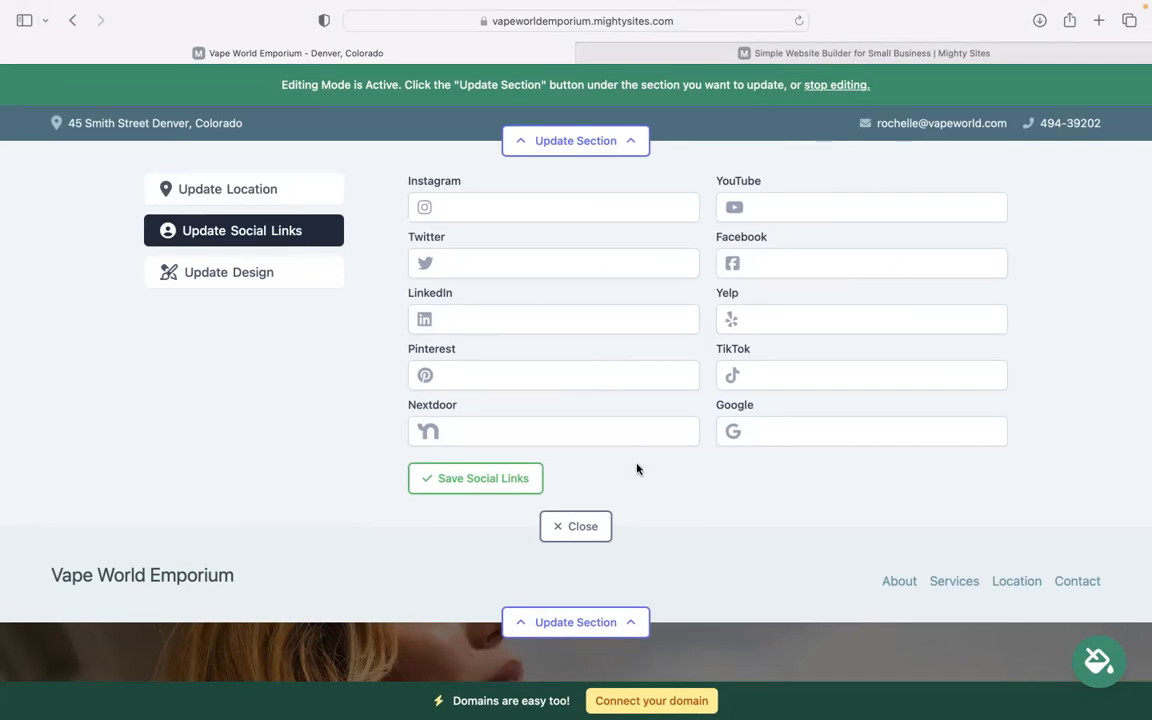
pyautogui.click(585, 526)
# Upload Mighty Sites Logo YouTube.png as the header logo and save it
pyautogui.click(578, 237)
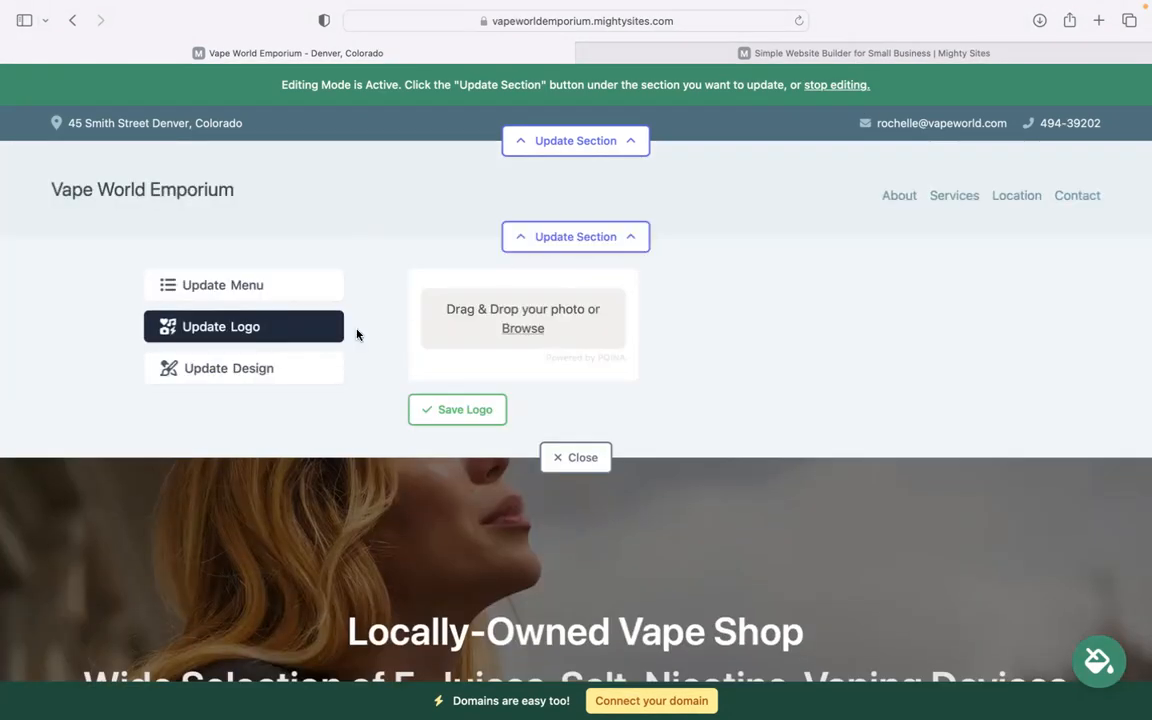
pyautogui.click(532, 331)
pyautogui.click(515, 370)
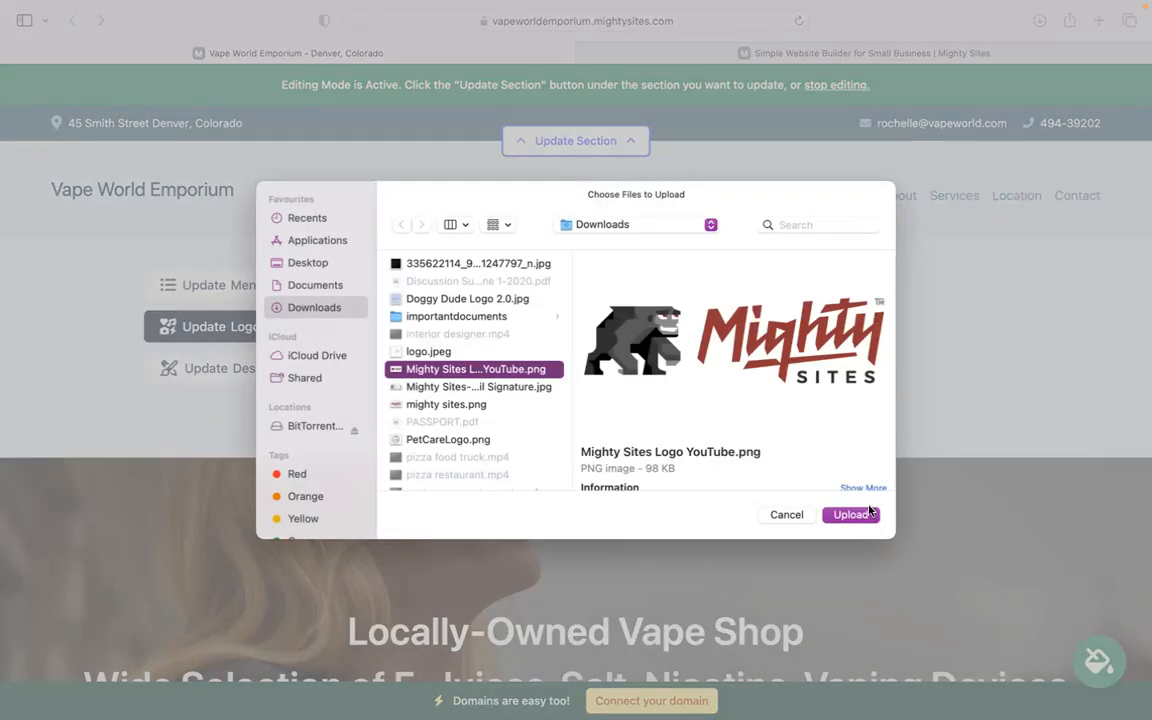
pyautogui.click(851, 514)
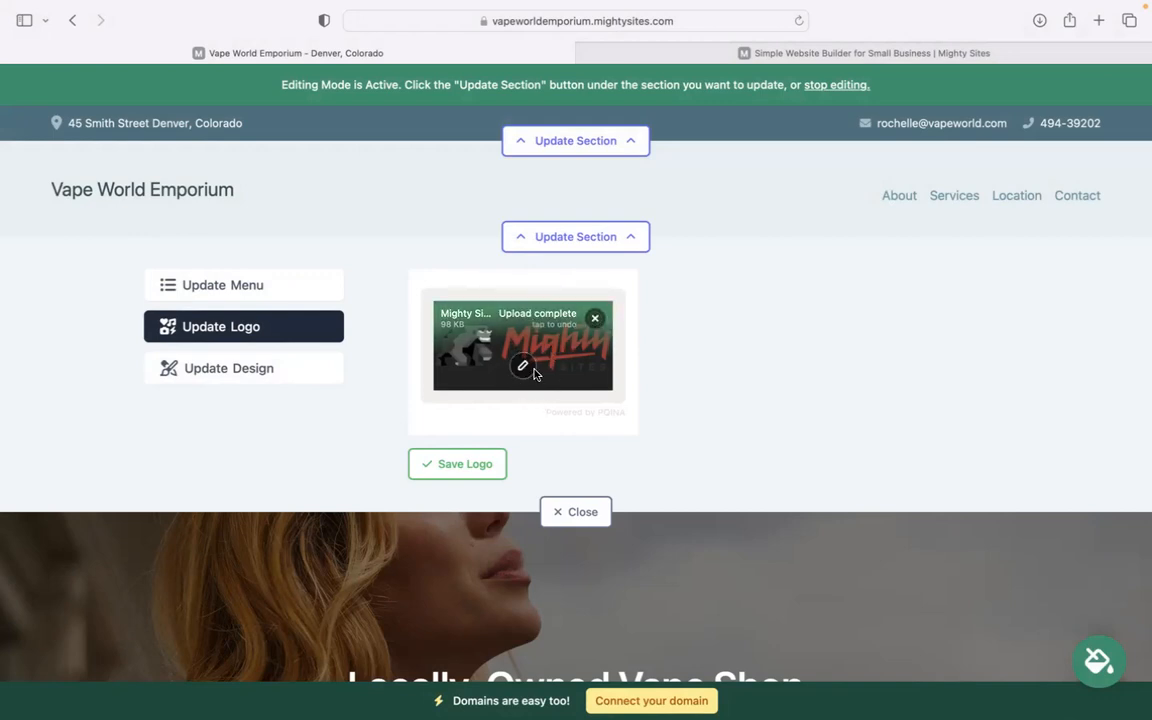
pyautogui.click(480, 467)
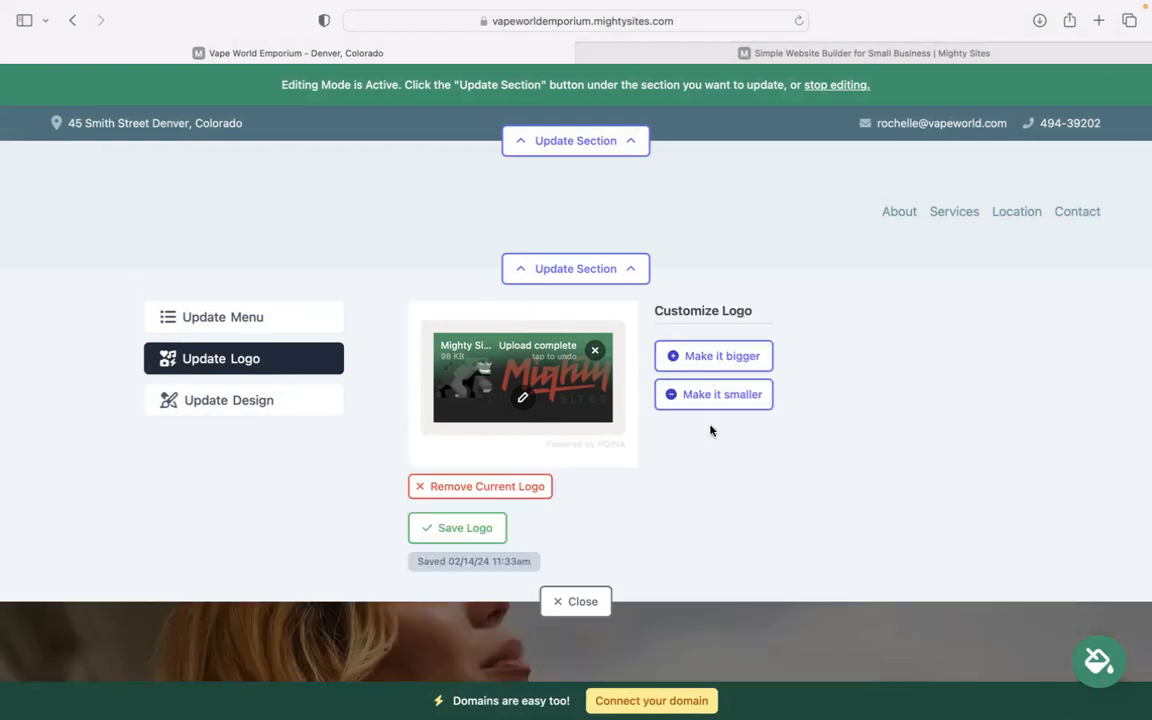
pyautogui.click(590, 603)
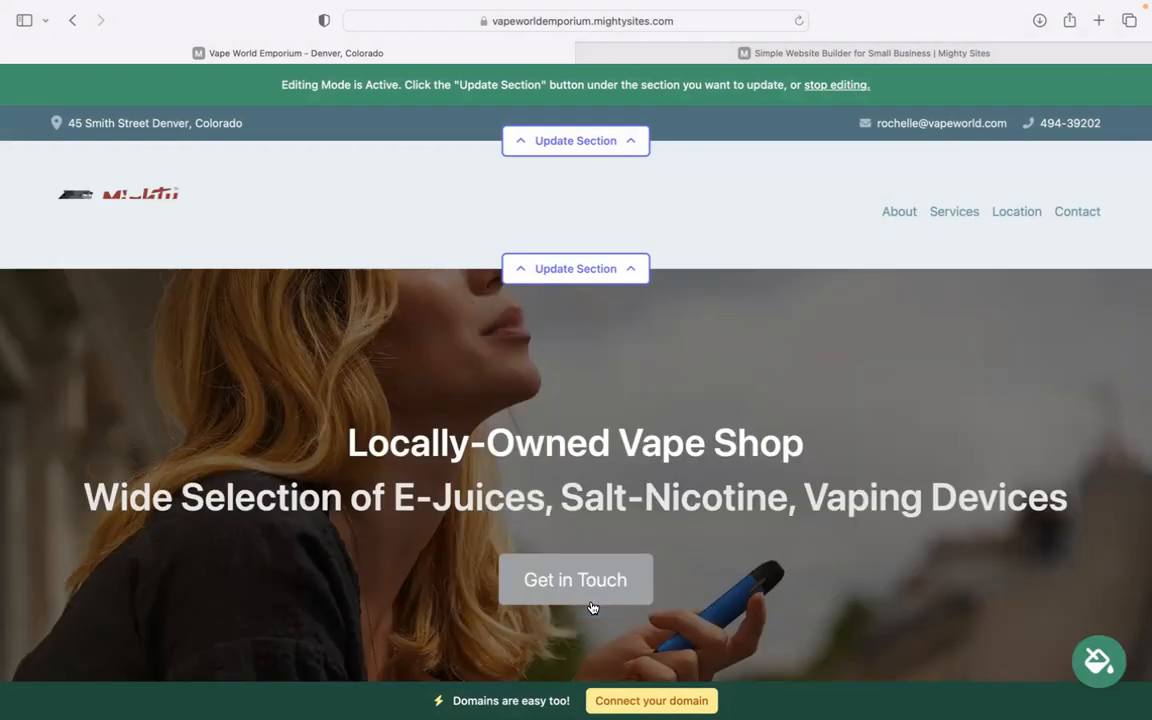
# Page through the colour themes, preview the white-and-blue swatch, and save it
pyautogui.scroll(-7, 607, 406)
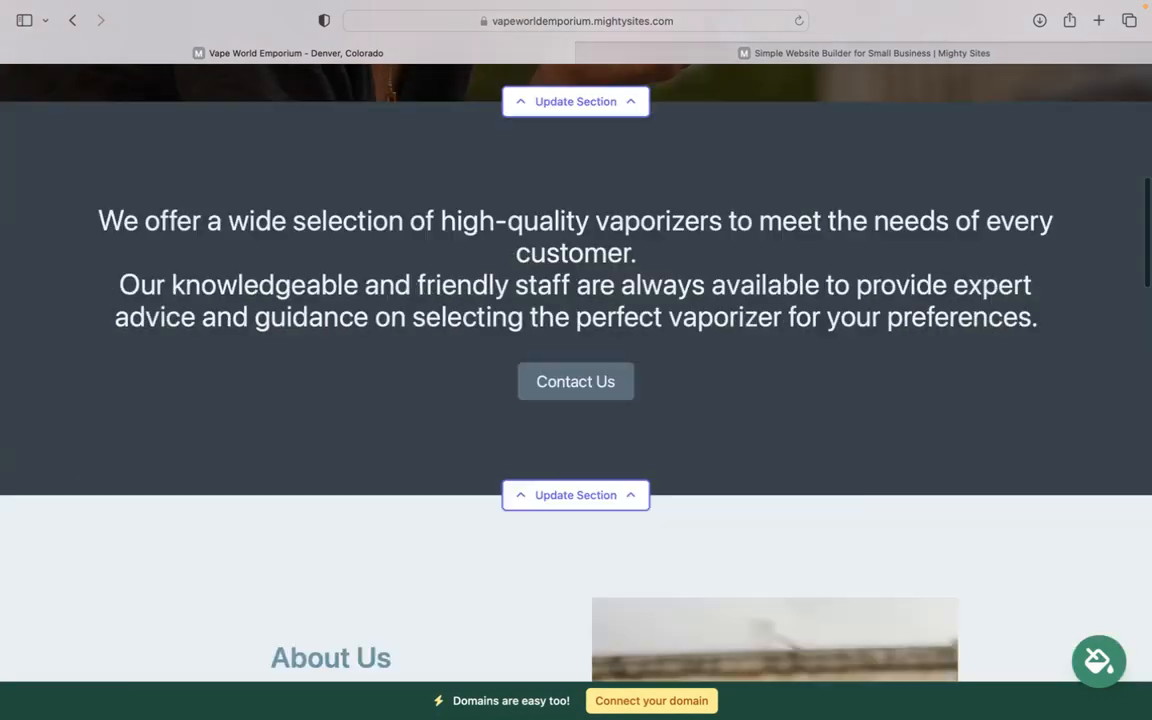
pyautogui.click(1099, 660)
pyautogui.click(899, 571)
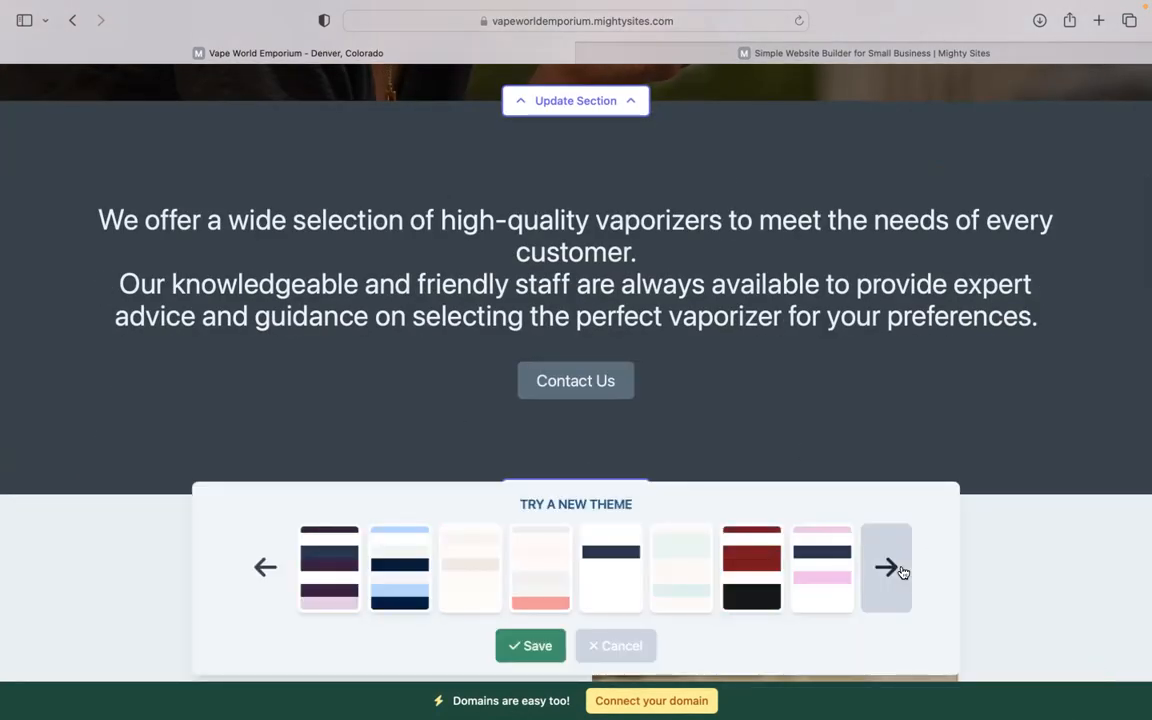
pyautogui.click(897, 572)
pyautogui.click(546, 524)
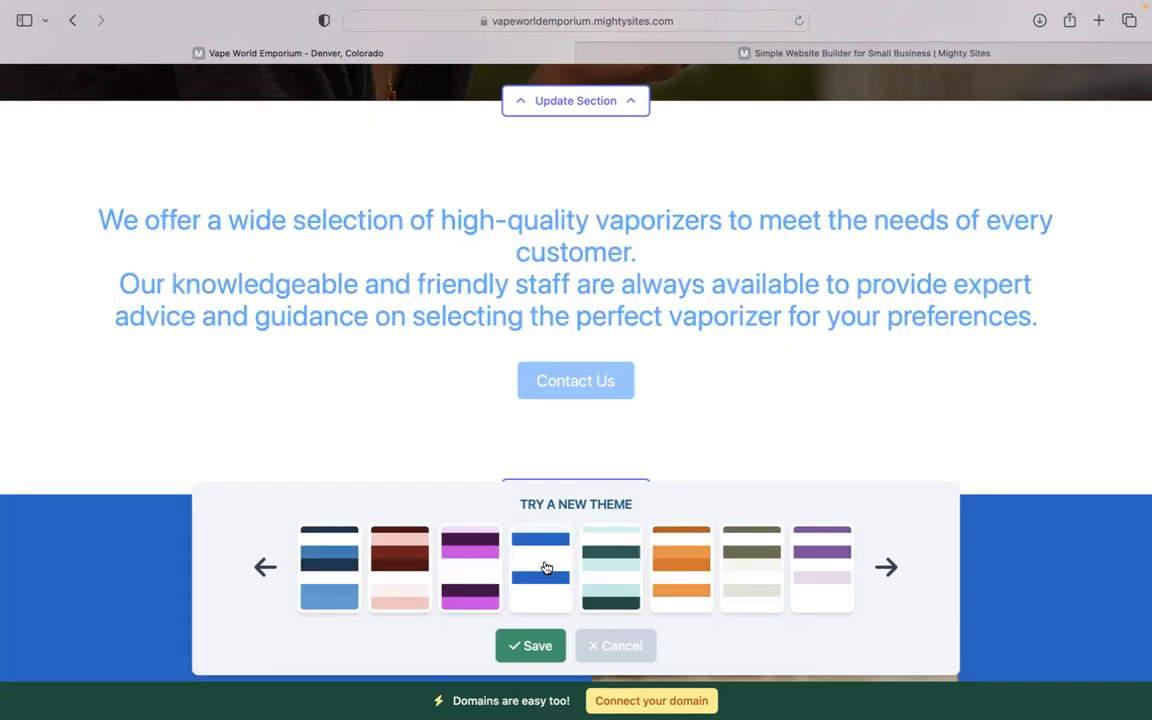
pyautogui.click(530, 645)
pyautogui.scroll(-5, 576, 400)
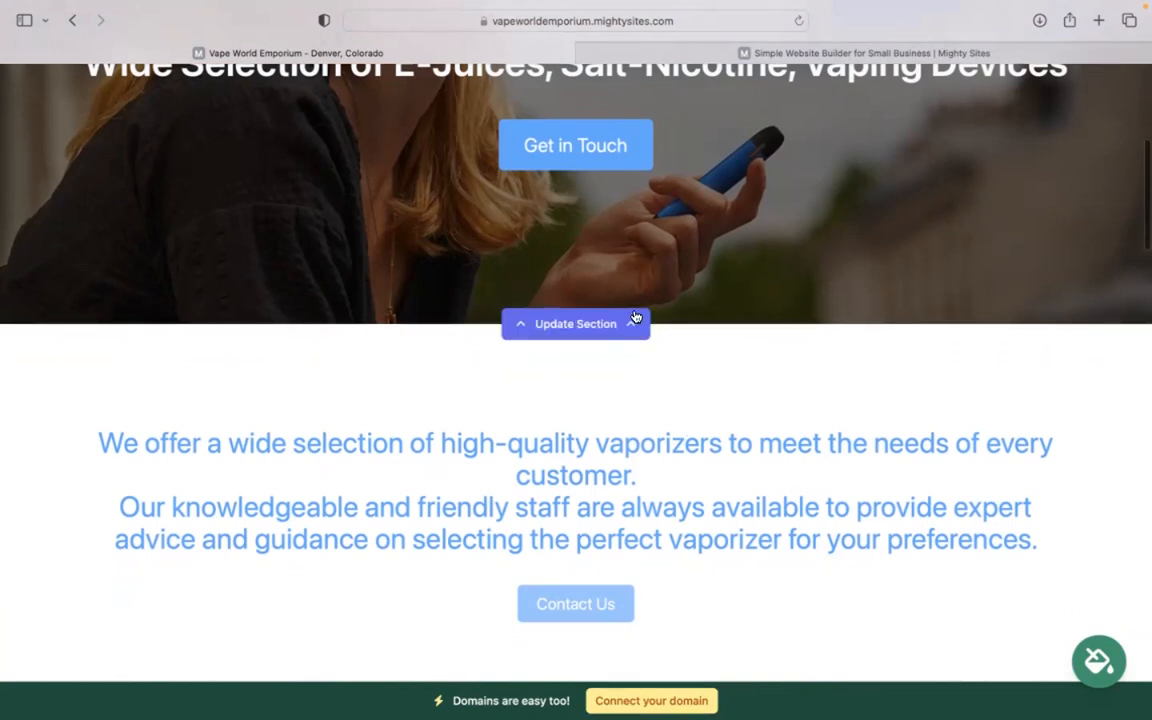
# In the hero editor, cancel relinking the Get in Touch button and show the image replacement options
pyautogui.click(600, 326)
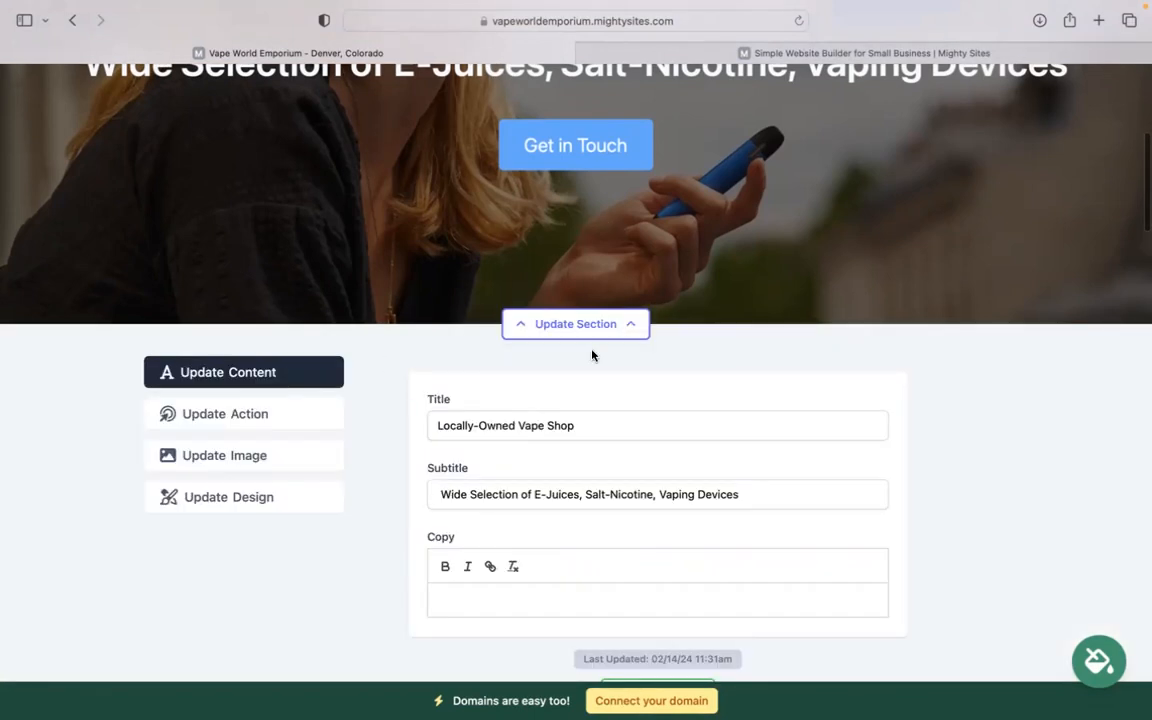
pyautogui.click(315, 415)
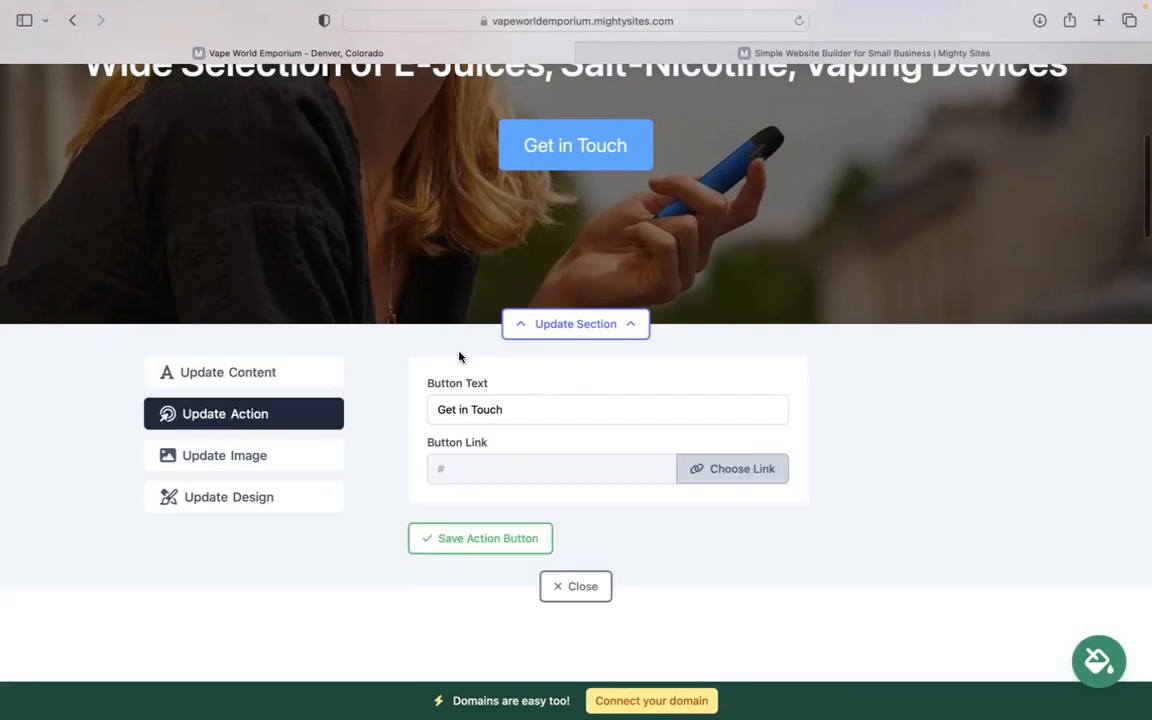
pyautogui.scroll(1, 576, 372)
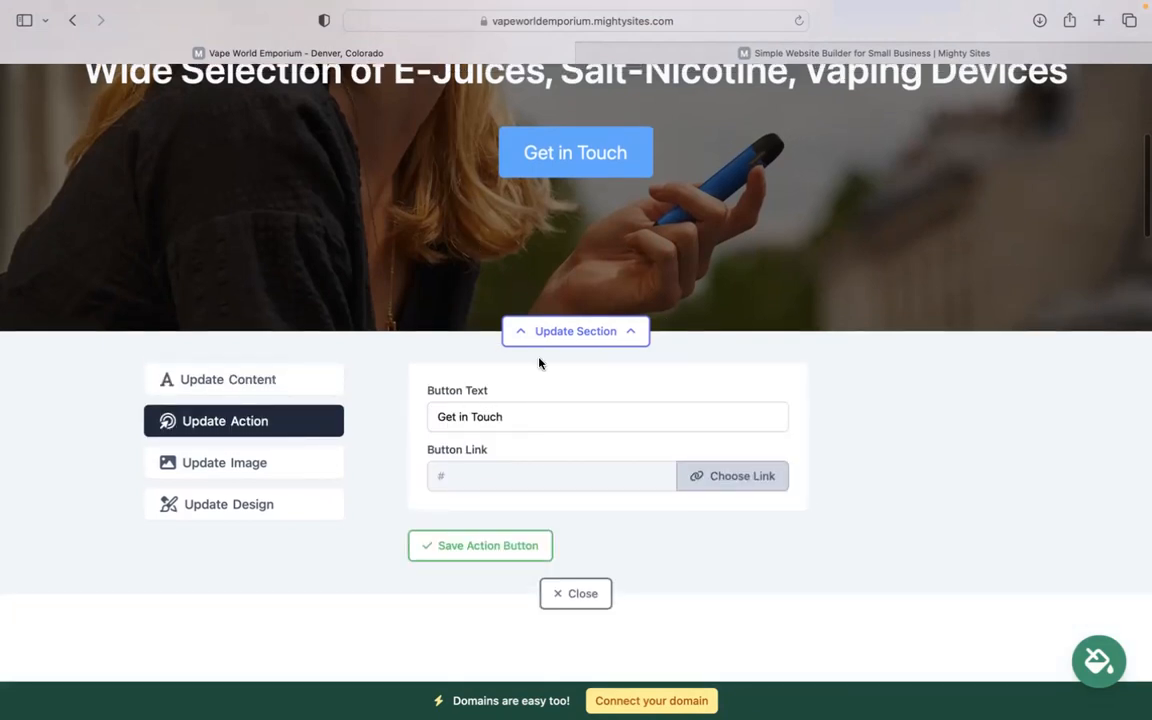
pyautogui.scroll(3, 539, 363)
pyautogui.click(536, 528)
pyautogui.click(770, 591)
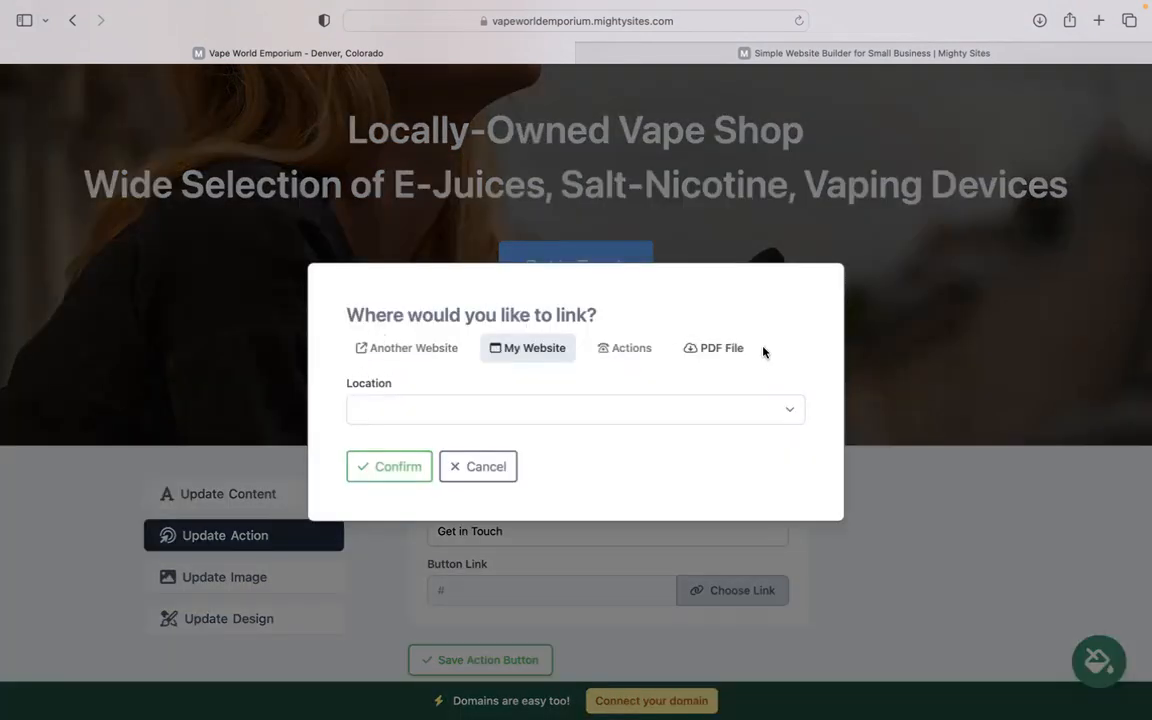
pyautogui.click(478, 467)
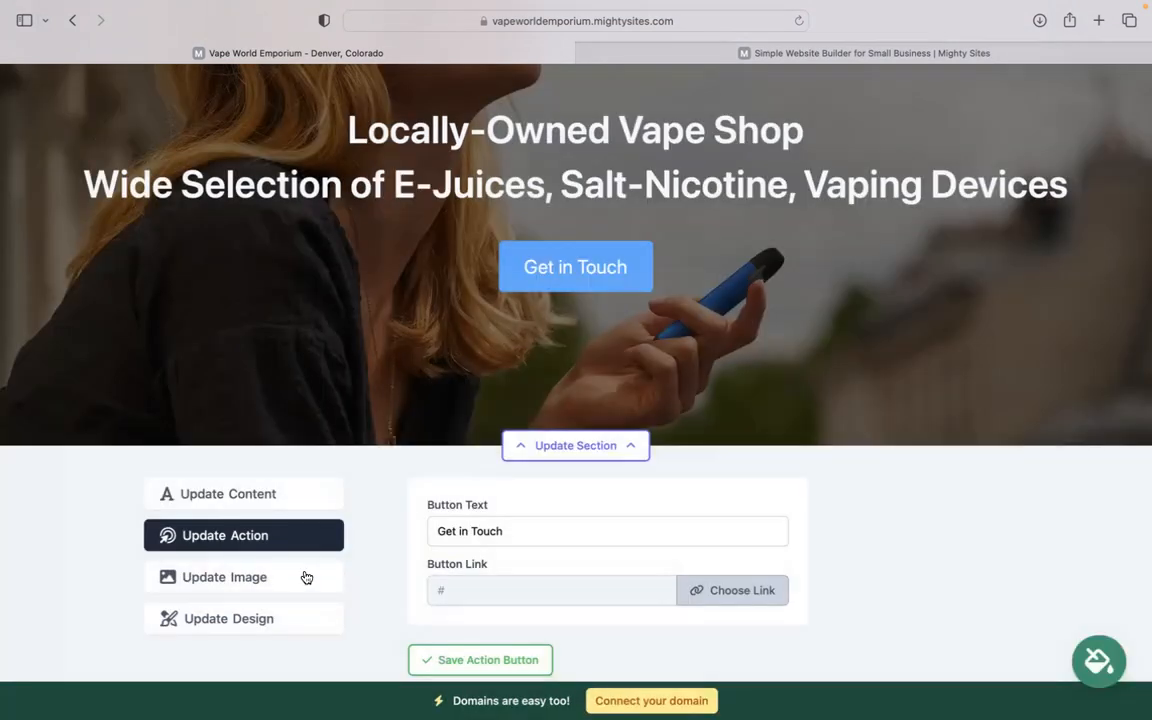
pyautogui.scroll(-2, 306, 578)
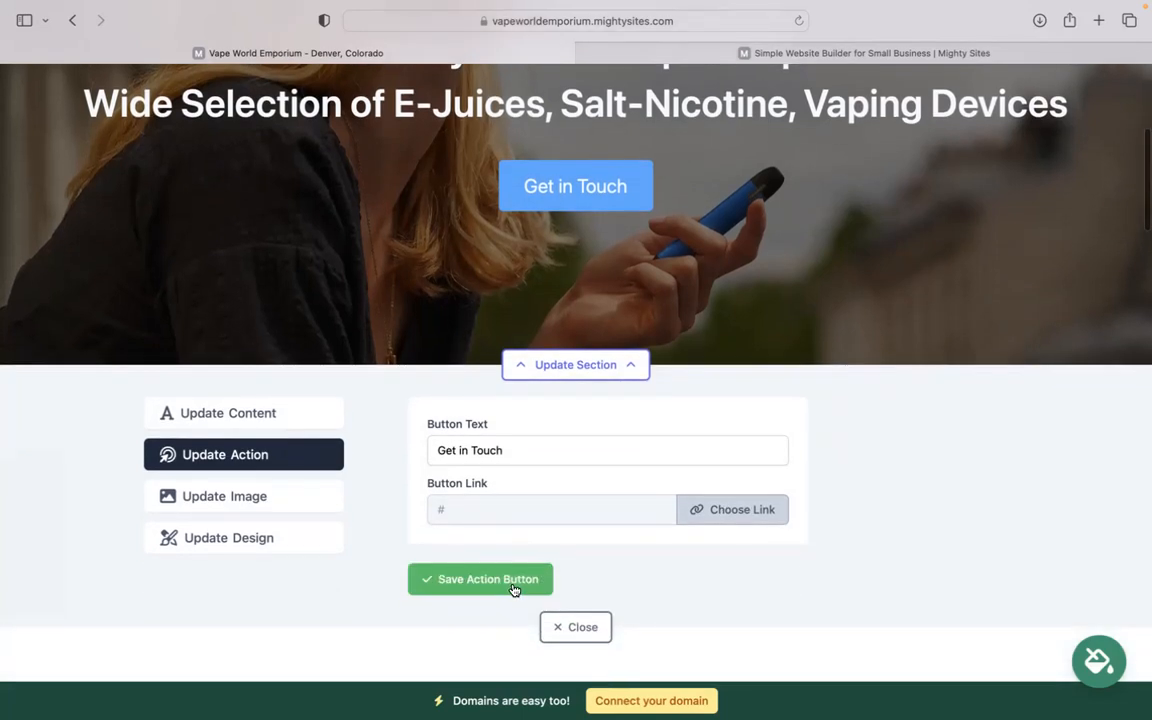
pyautogui.click(247, 506)
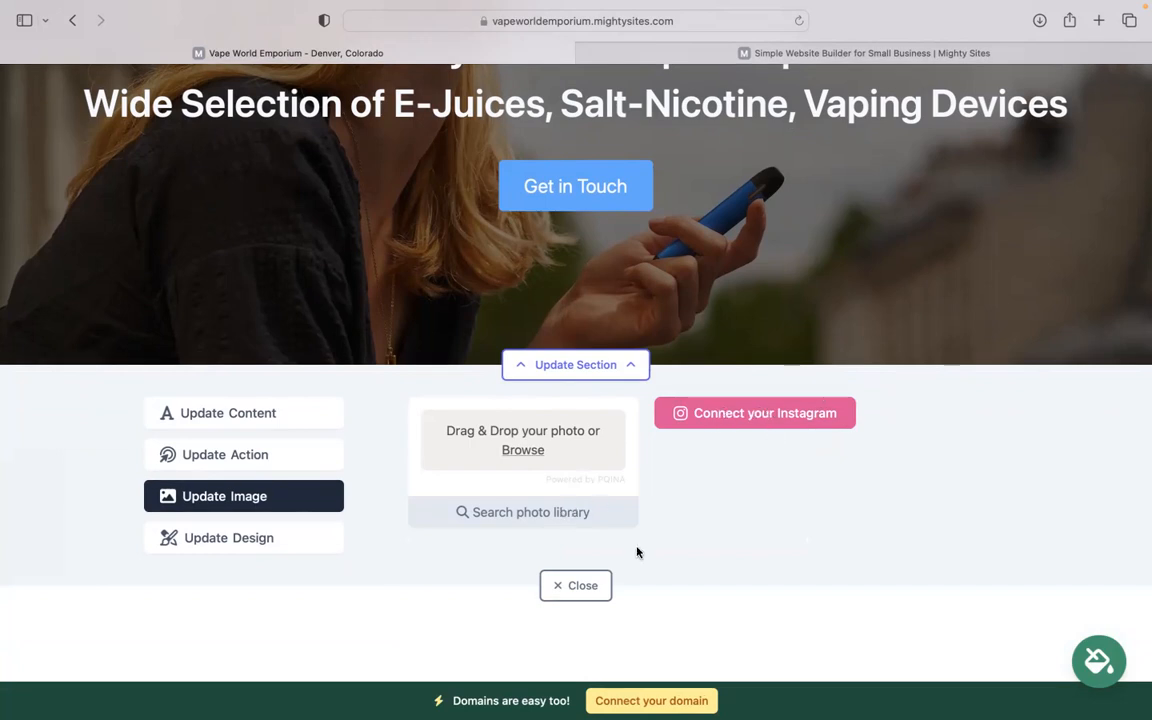
# Review the location section's business hours, all days Closed, and close without saving
pyautogui.click(581, 586)
pyautogui.scroll(-10, 602, 593)
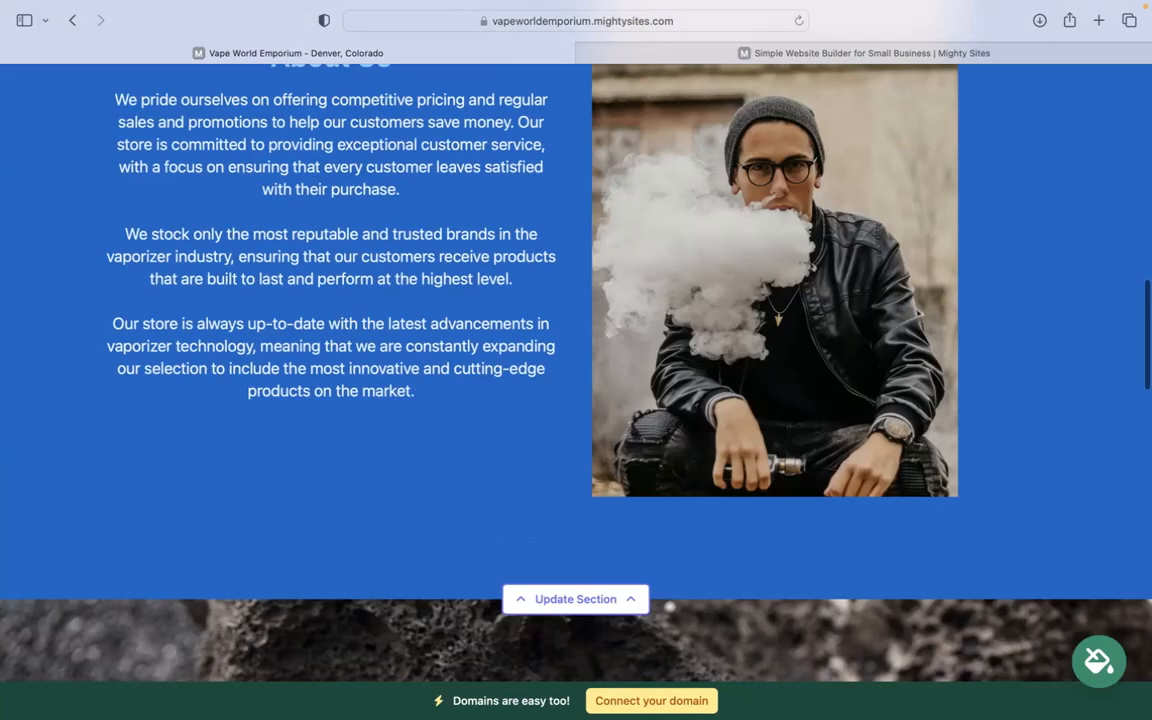
pyautogui.scroll(-10, 576, 370)
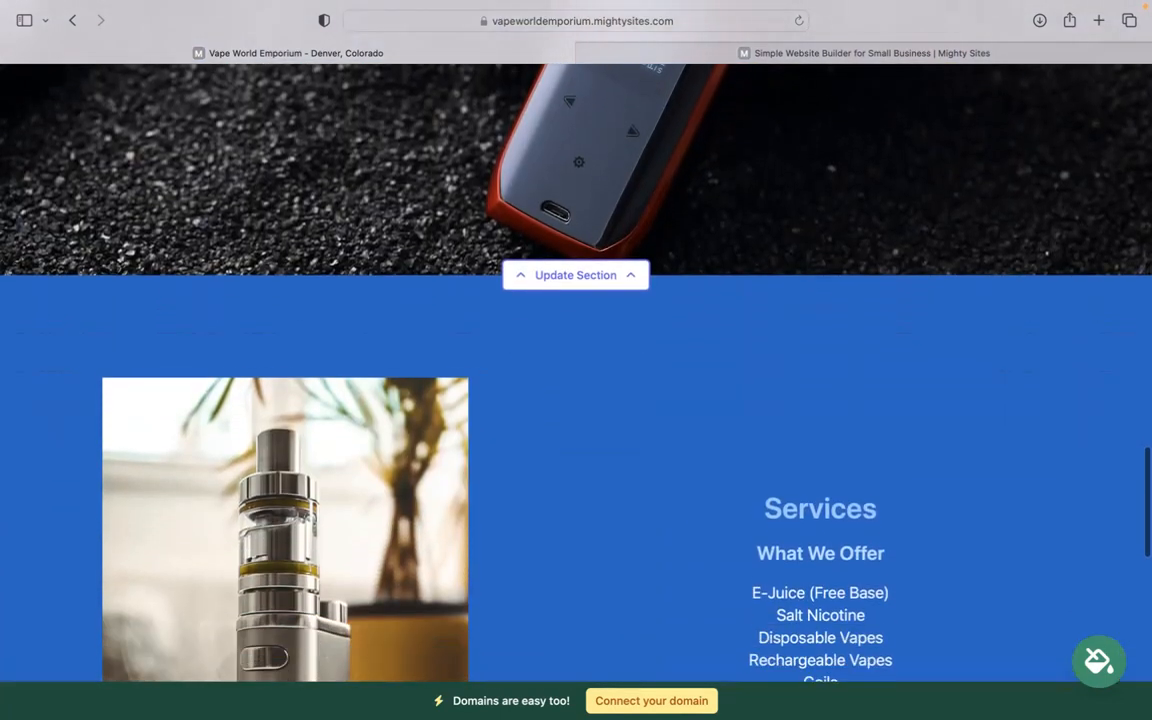
pyautogui.scroll(-10, 576, 370)
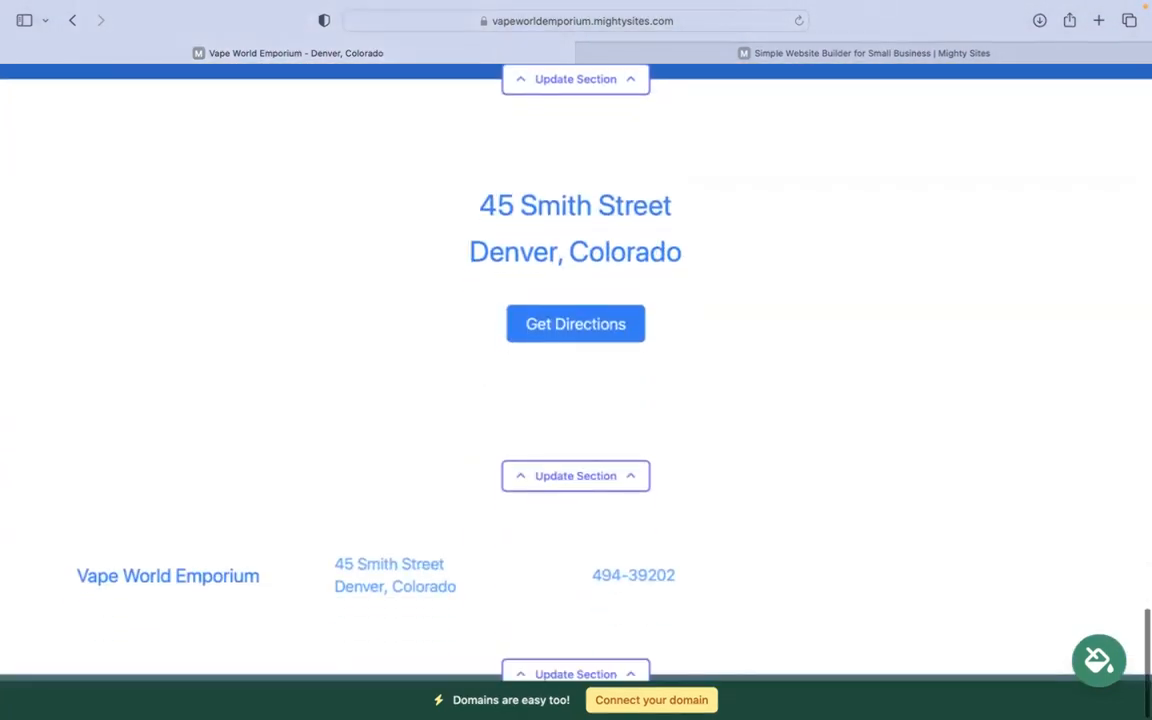
pyautogui.click(563, 488)
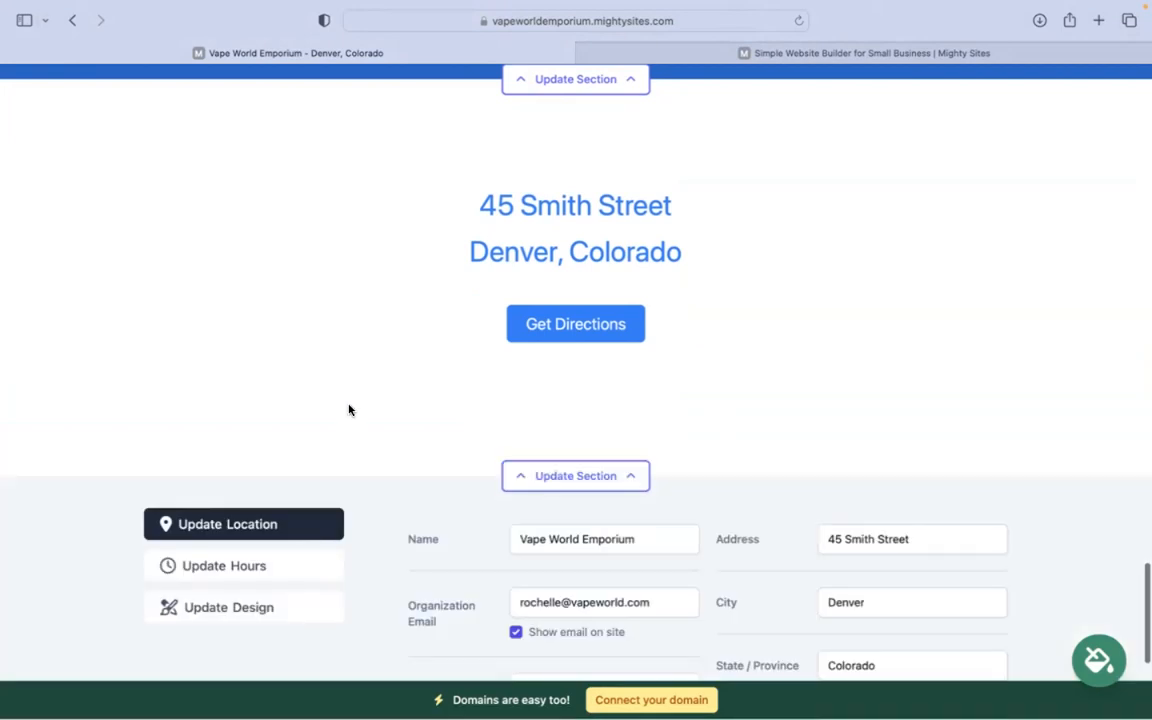
pyautogui.scroll(-1, 350, 406)
pyautogui.click(260, 532)
pyautogui.scroll(-5, 315, 421)
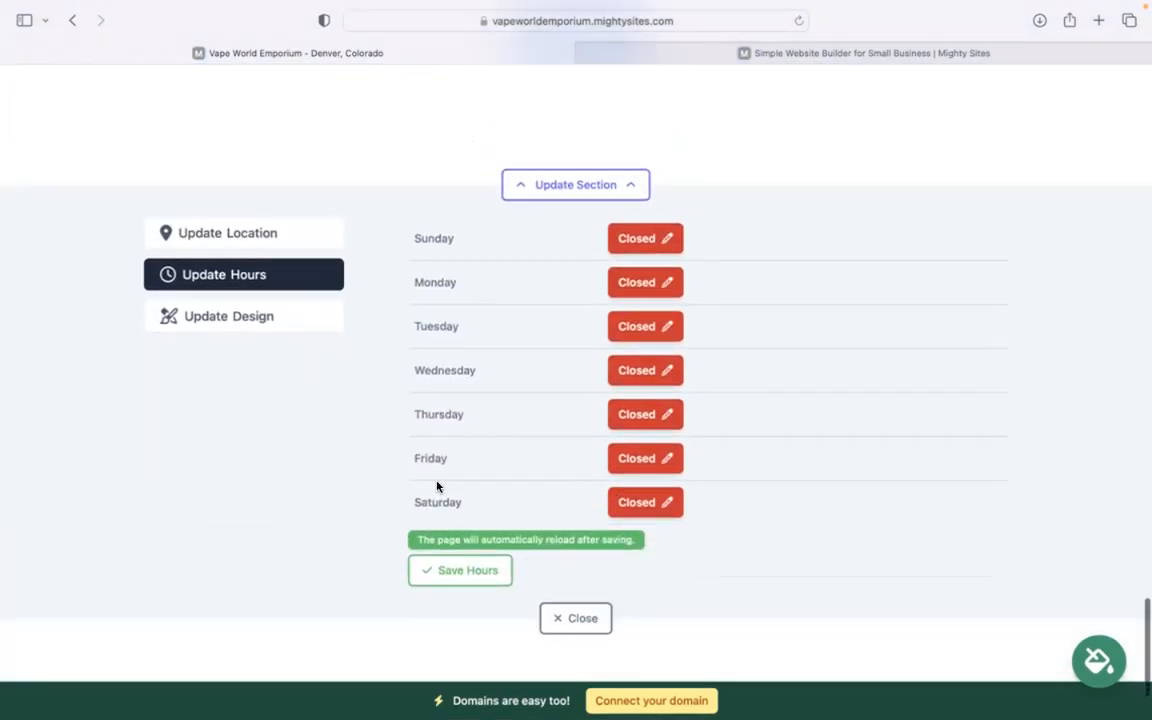
pyautogui.scroll(8, 541, 517)
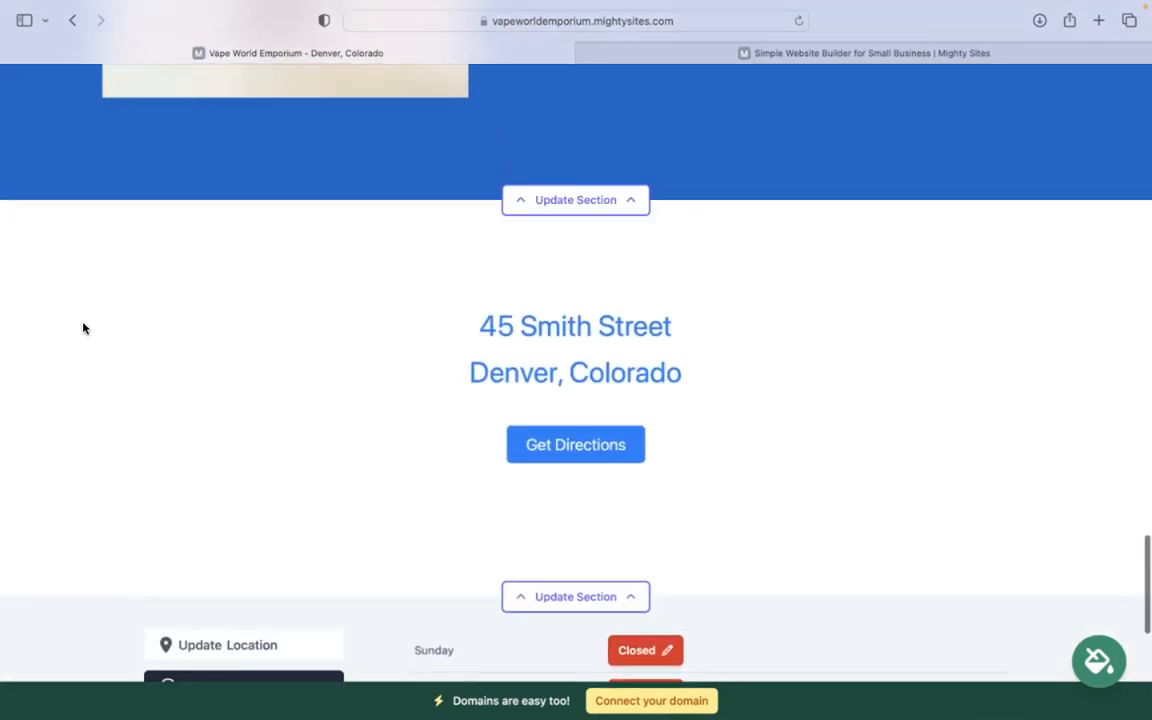
pyautogui.scroll(-11, 672, 487)
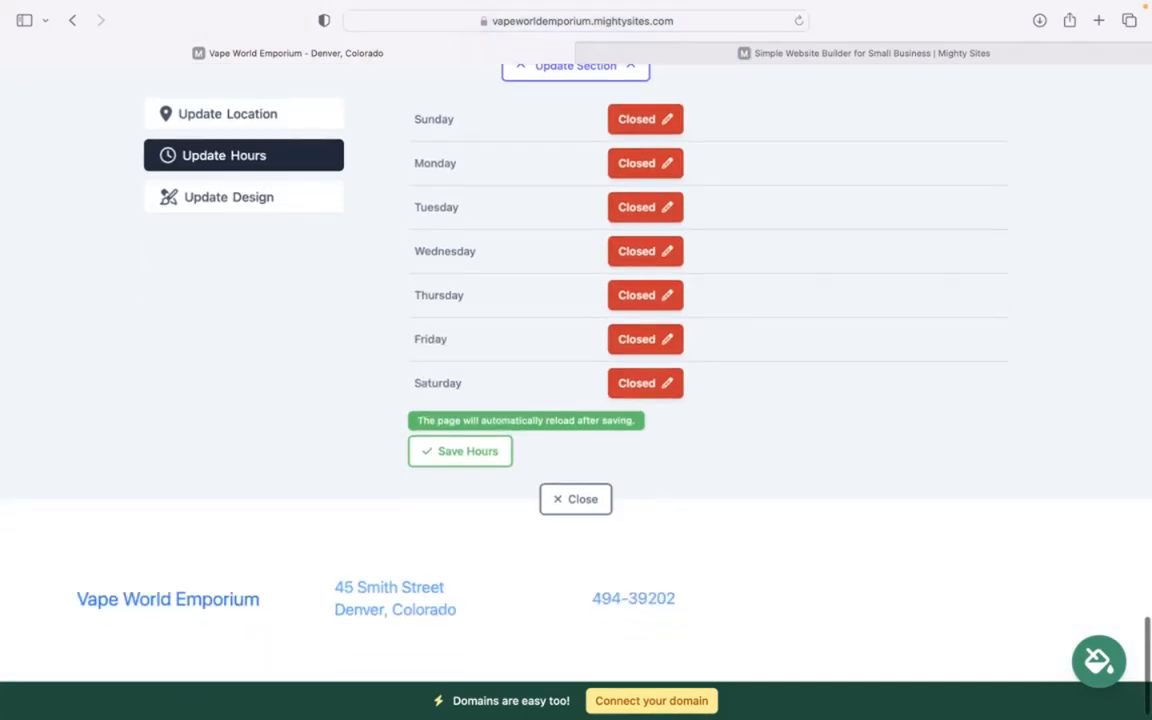
pyautogui.click(567, 476)
pyautogui.scroll(10, 557, 611)
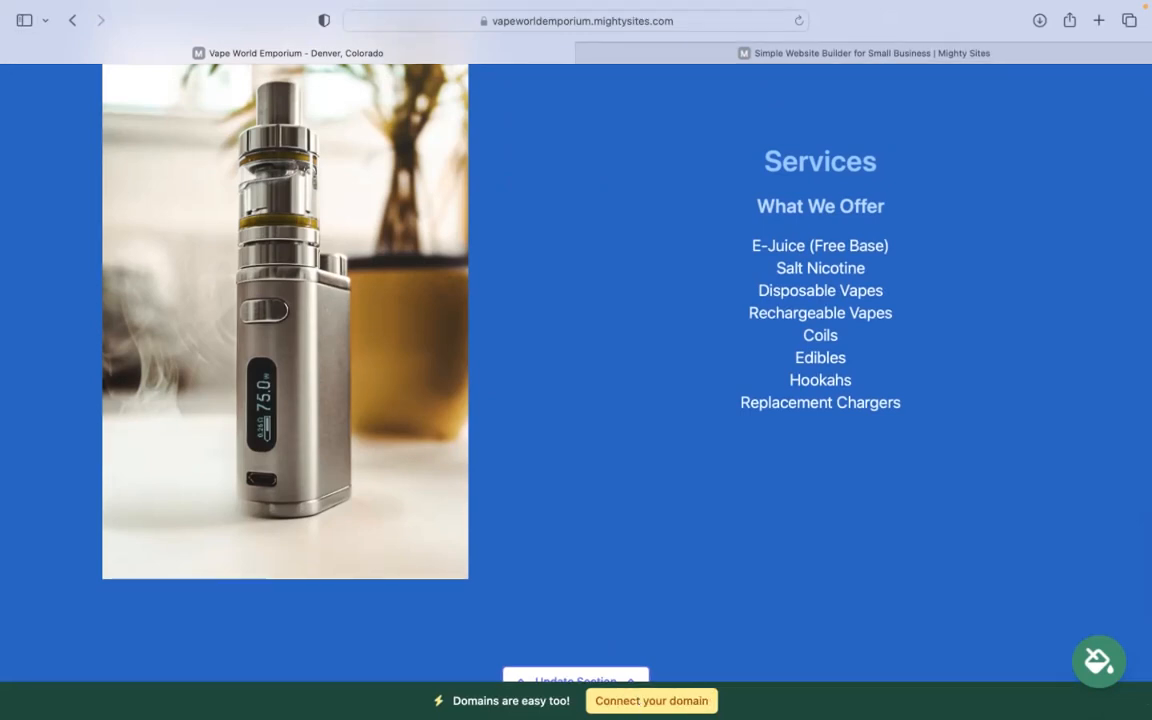
pyautogui.scroll(10, 576, 340)
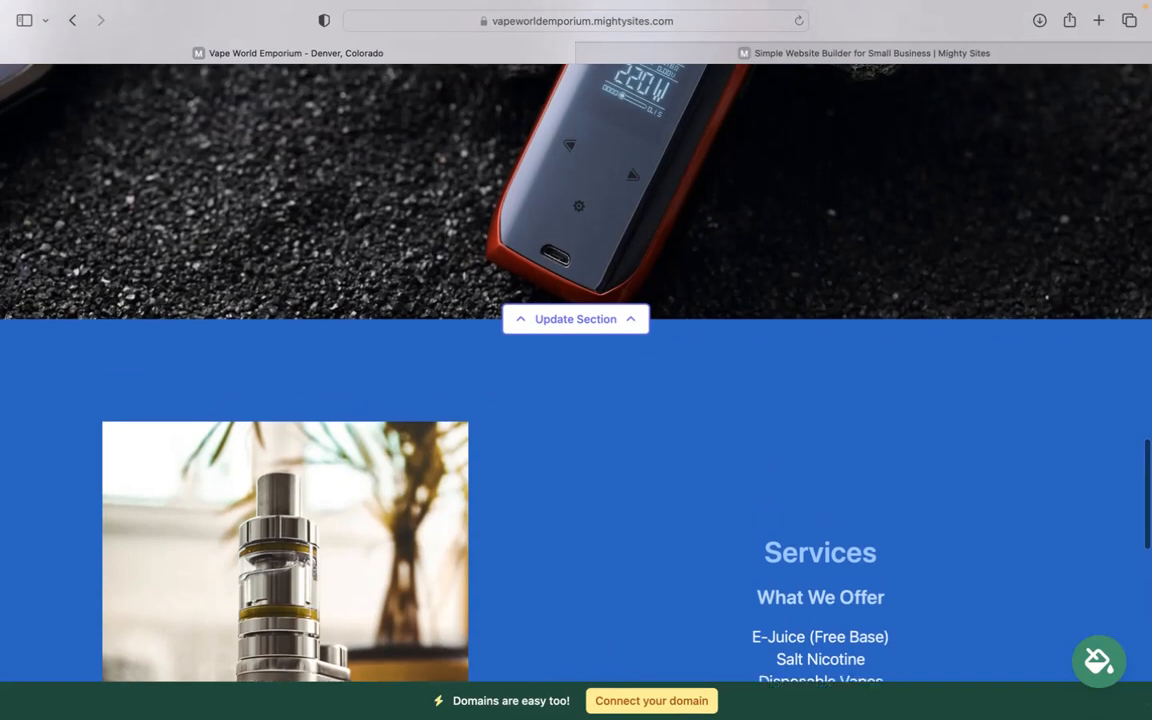
pyautogui.scroll(10, 576, 340)
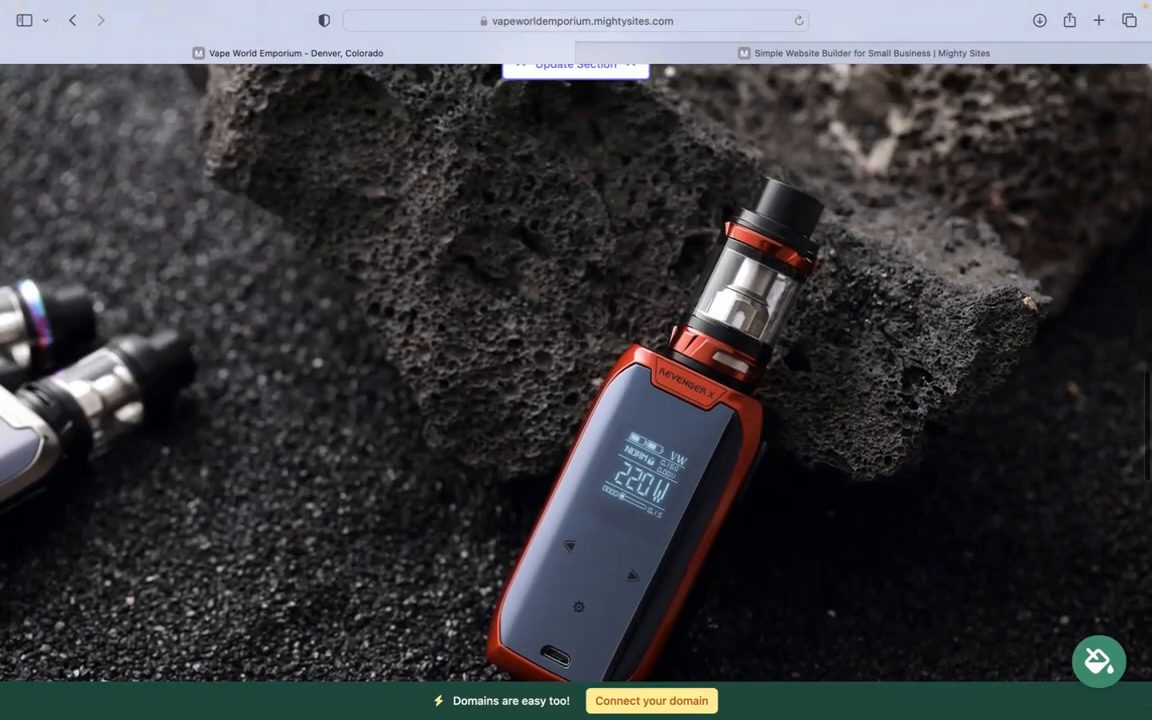
pyautogui.scroll(8, 576, 340)
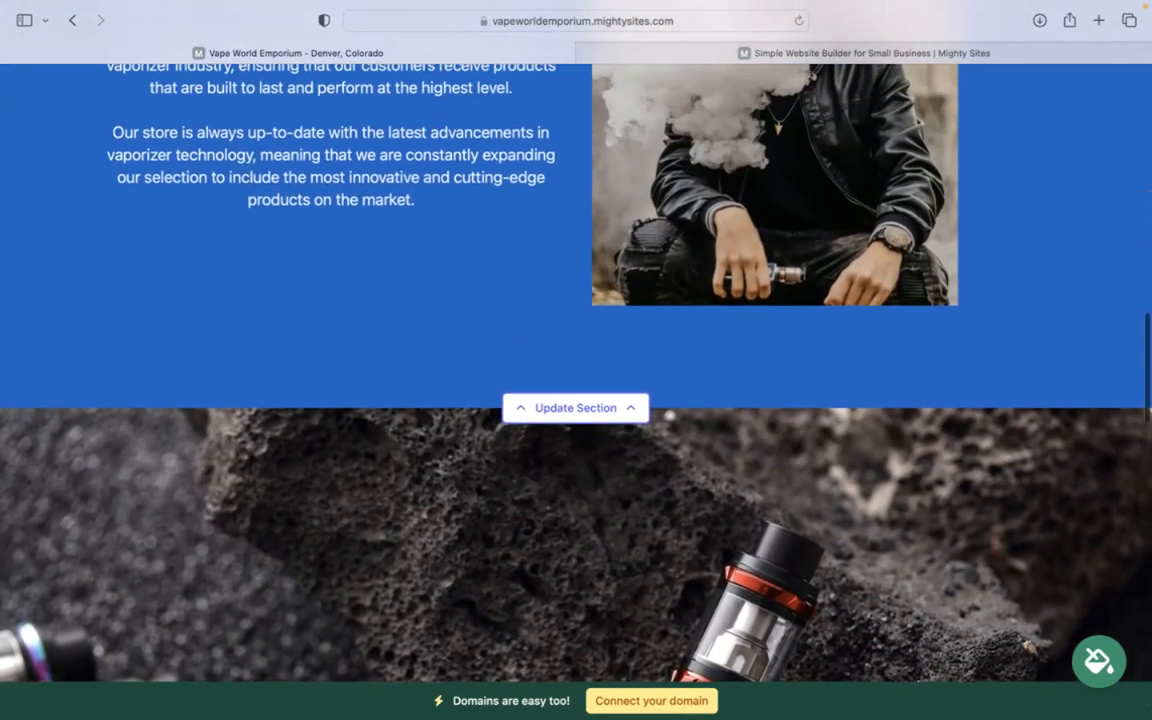
pyautogui.scroll(8, 576, 340)
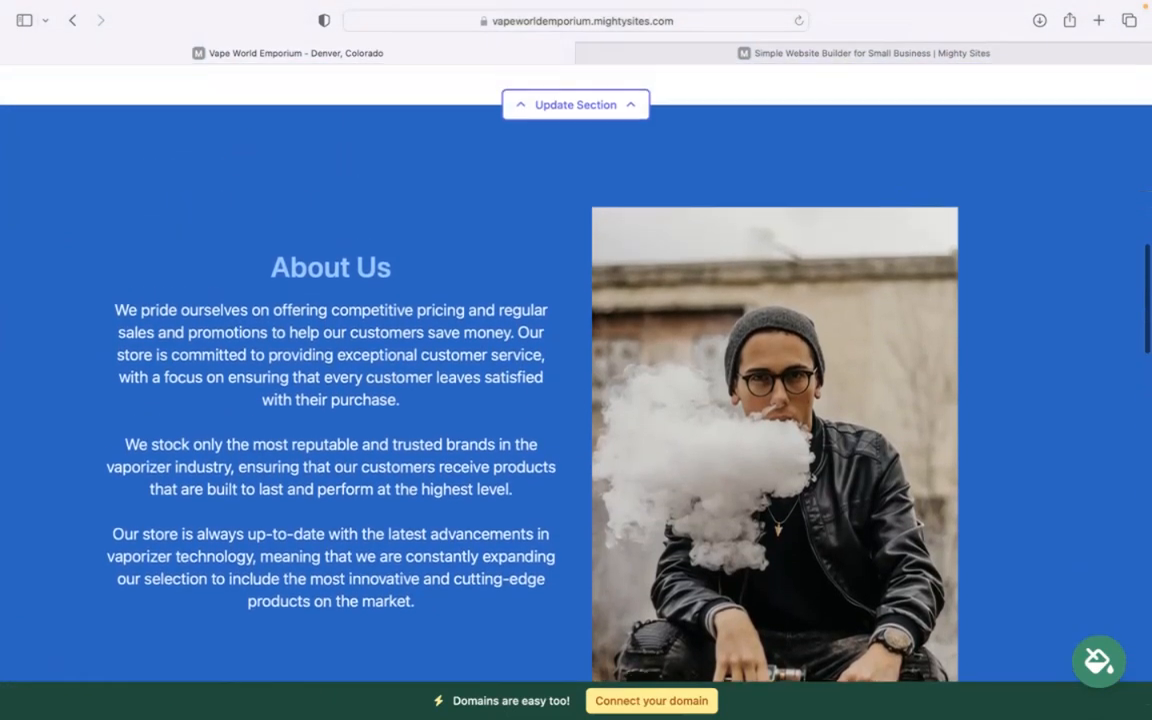
pyautogui.scroll(4, 576, 340)
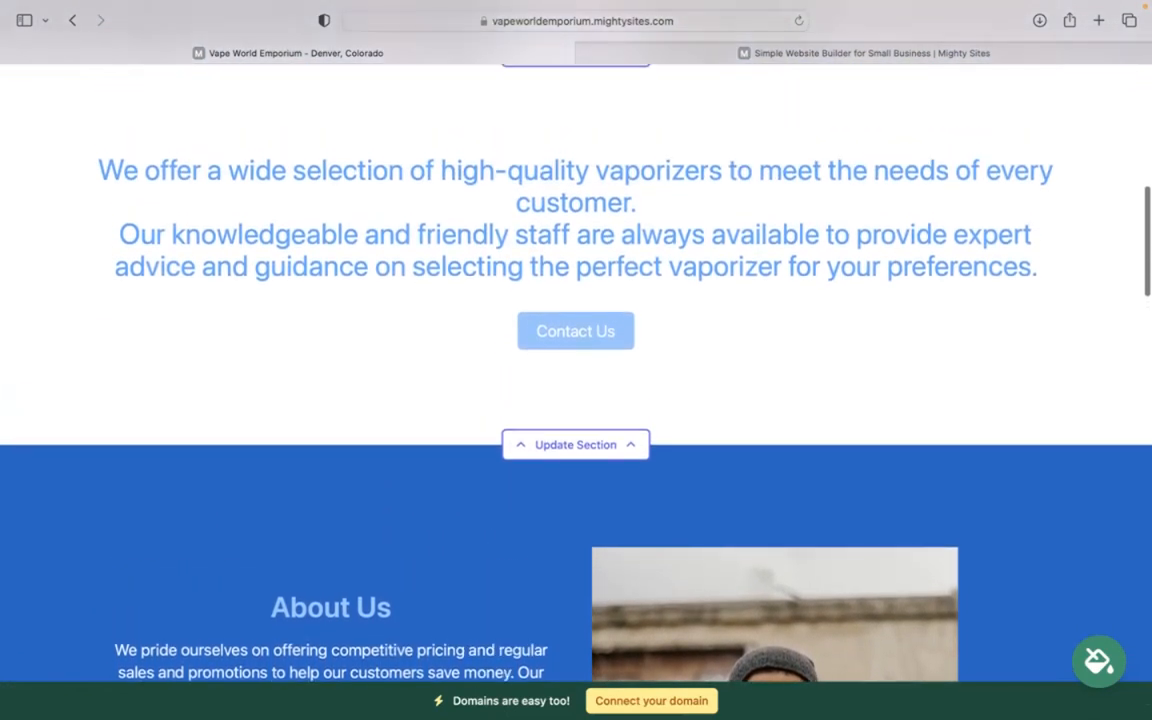
pyautogui.scroll(6, 676, 700)
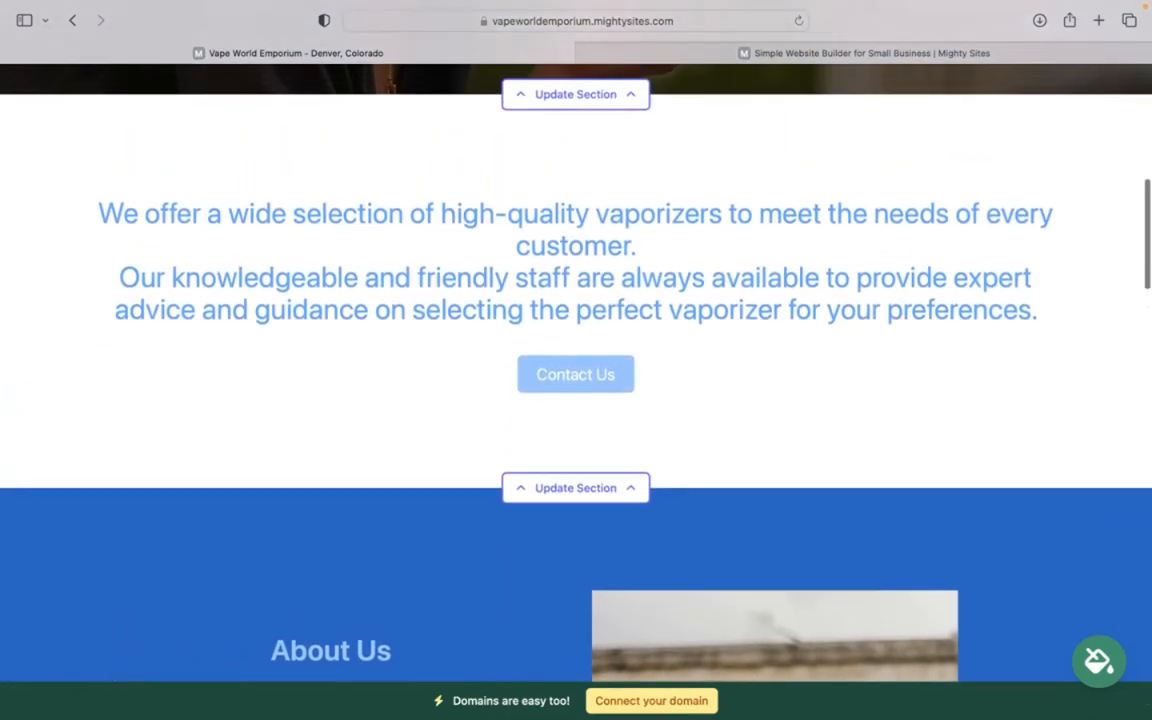
pyautogui.scroll(5, 576, 340)
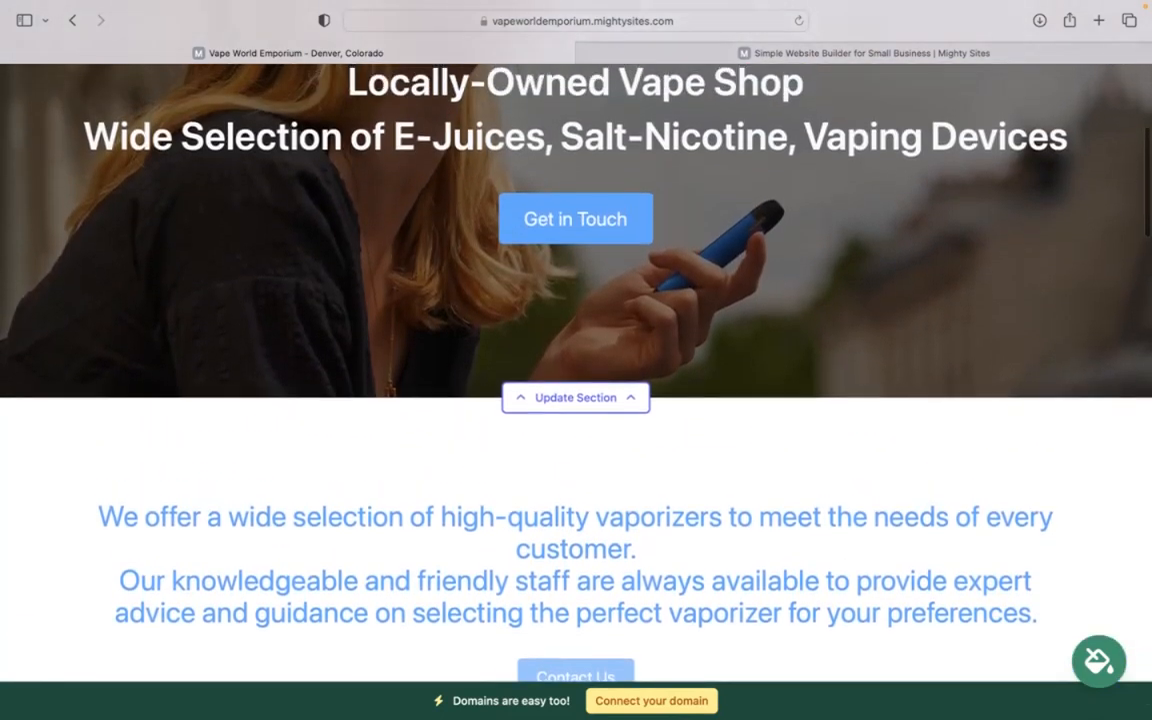
pyautogui.scroll(2, 576, 372)
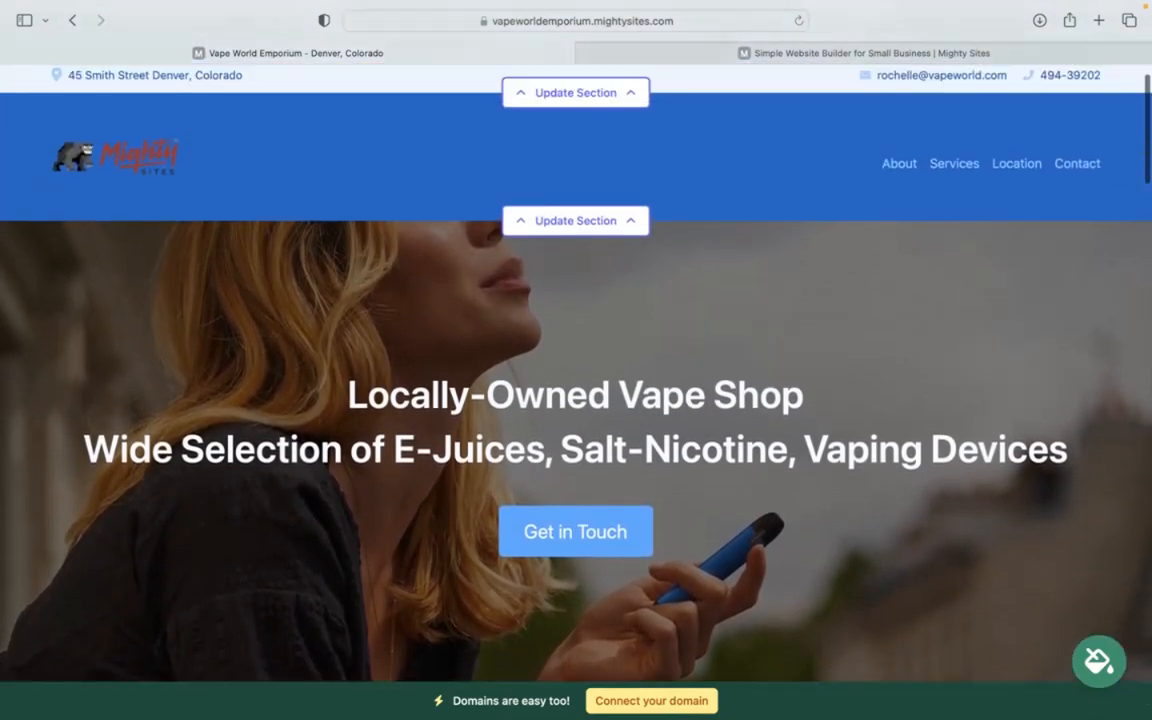
pyautogui.scroll(-3, 576, 372)
pyautogui.scroll(-5, 576, 340)
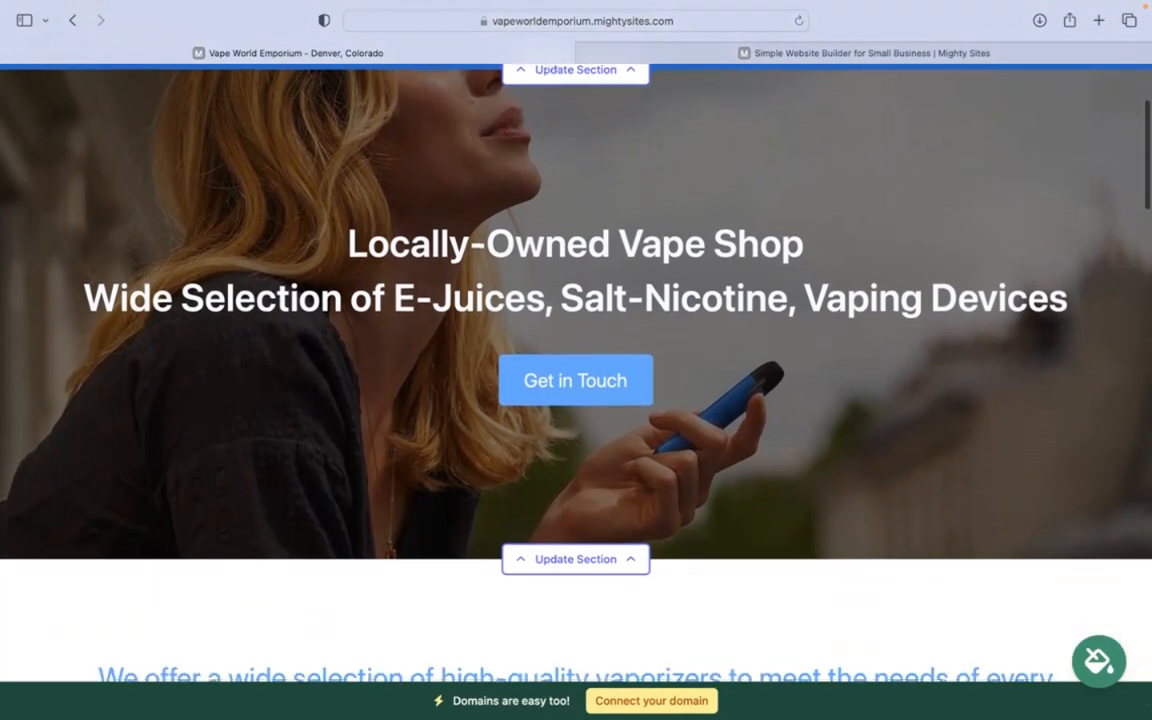
pyautogui.scroll(-10, 576, 340)
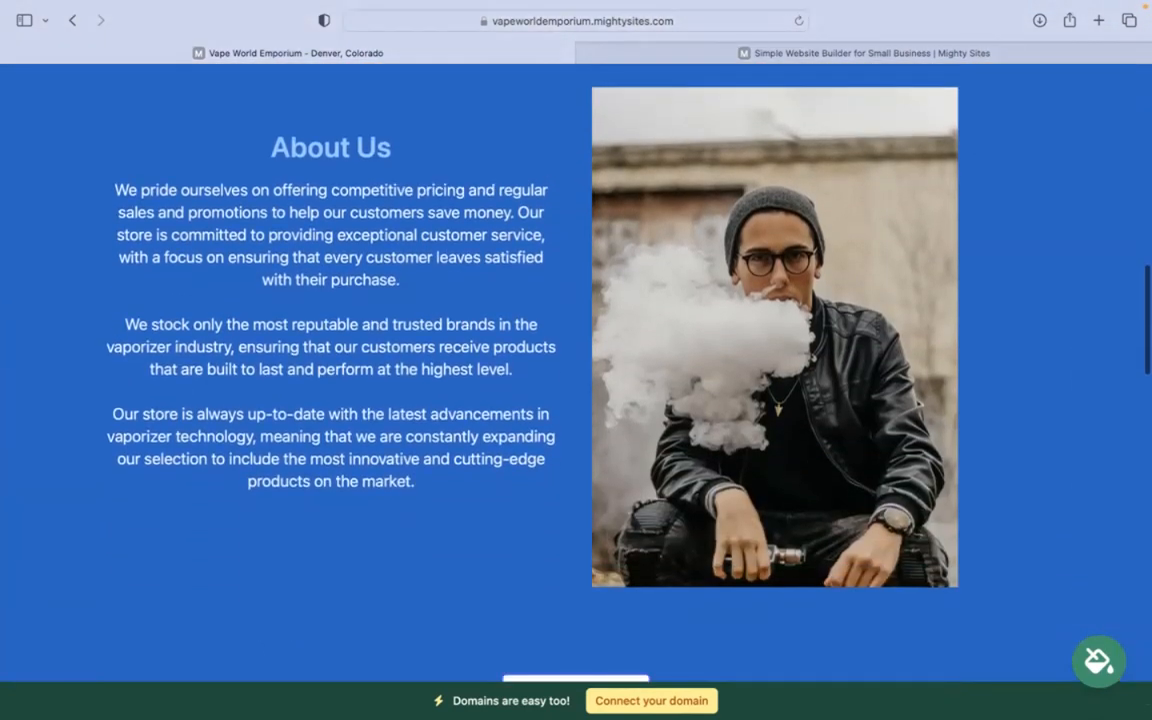
pyautogui.scroll(-8, 724, 680)
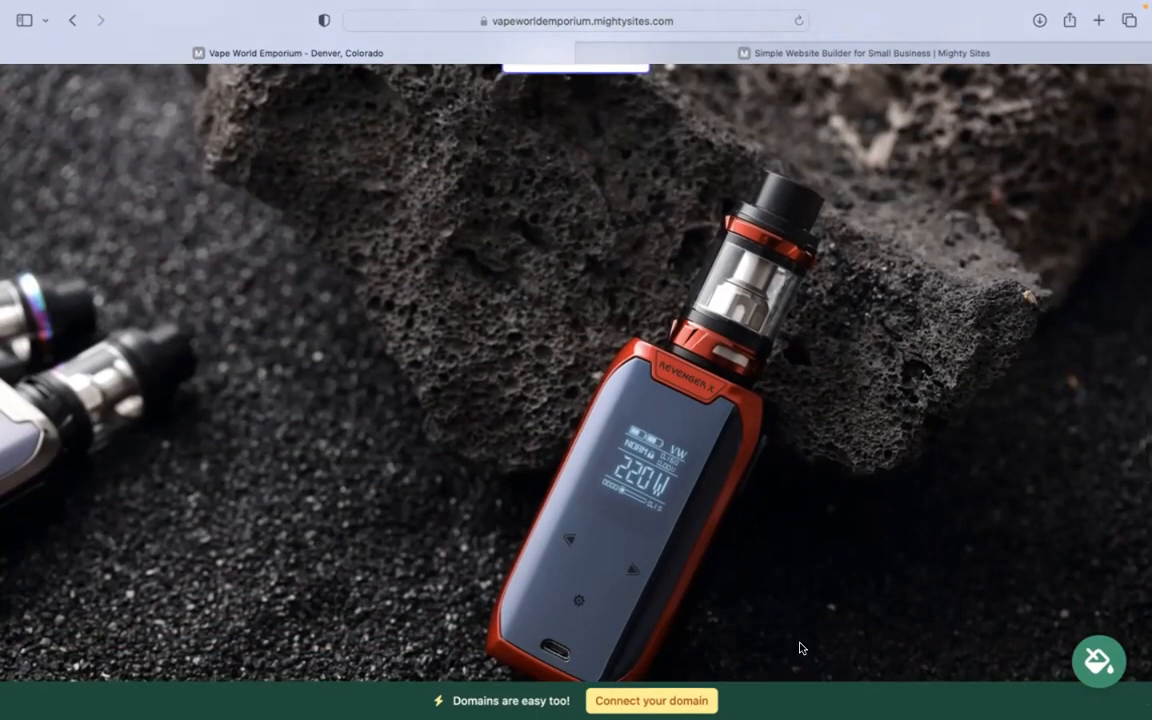
pyautogui.moveTo(795, 7)
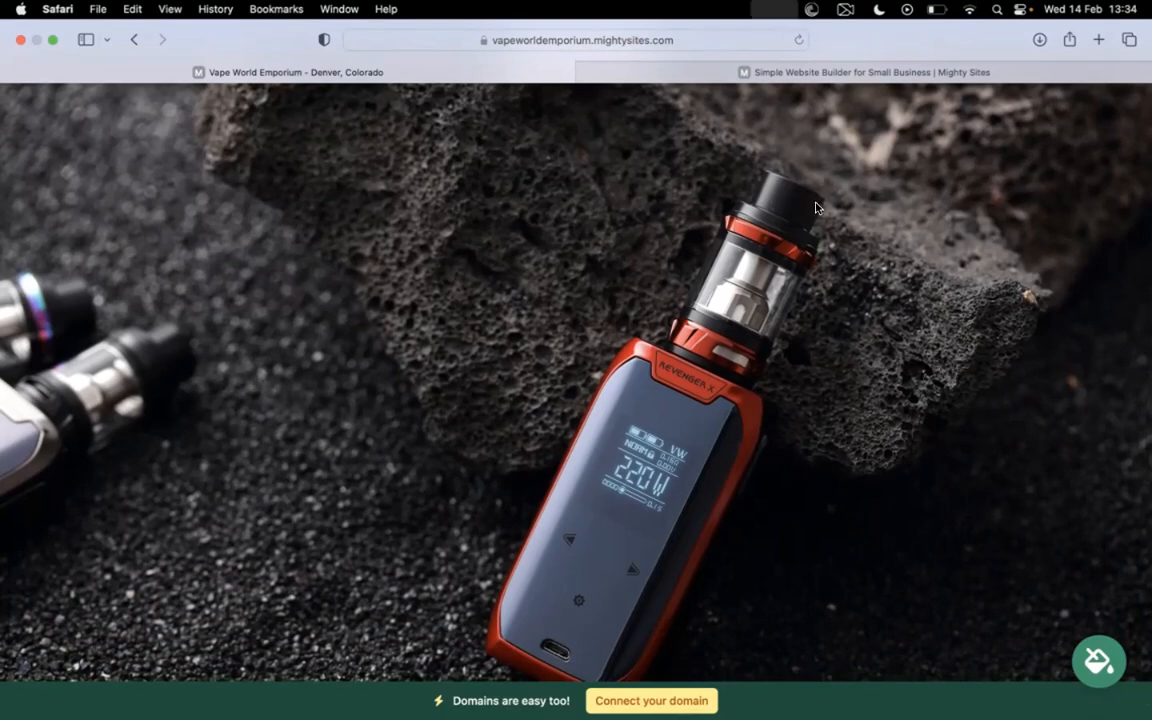